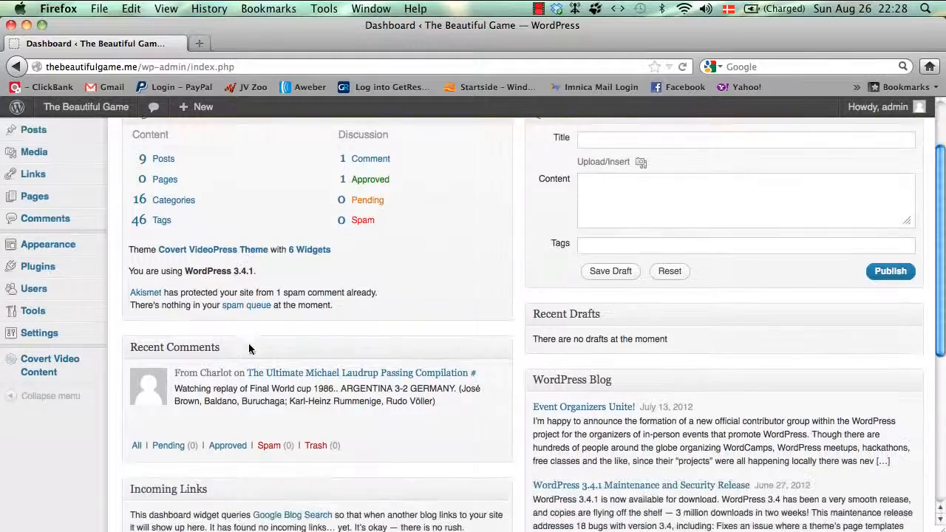
Step: Open the Covert Video Content Settings page from the admin sidebar
scroll(249, 347, "up", 2)
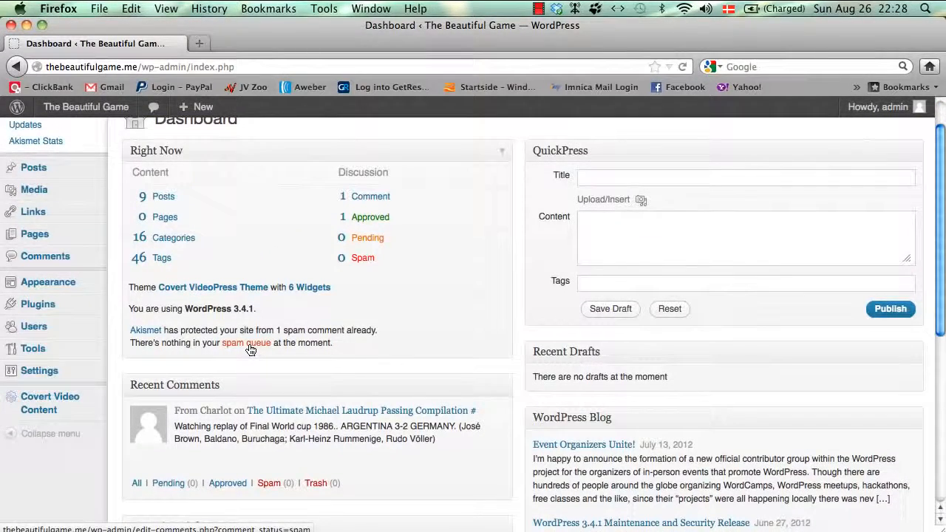
scroll(250, 349, "up", 1)
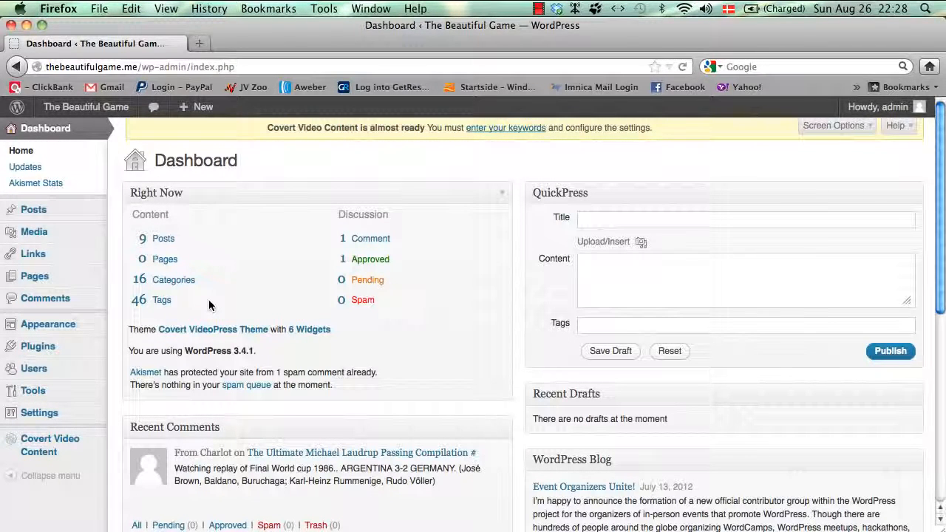
mouse_move(78, 452)
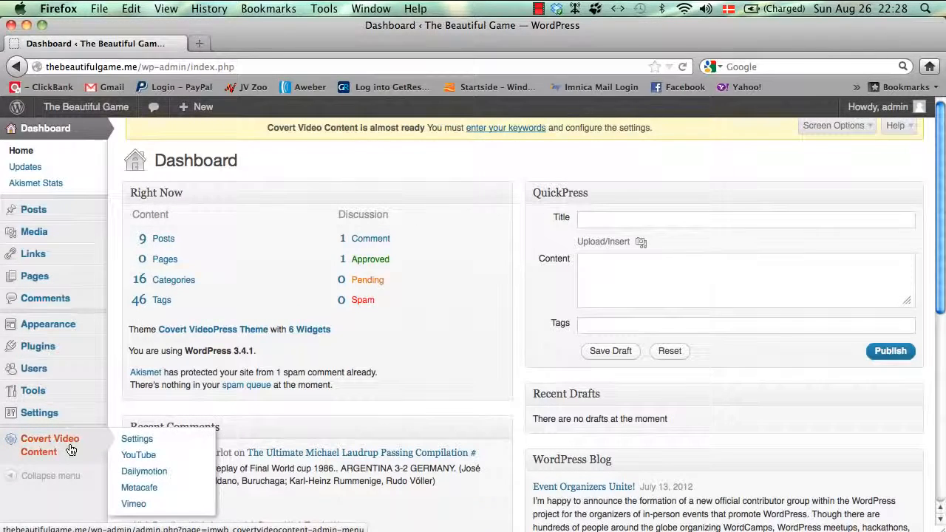
scroll(59, 451, "down", 3)
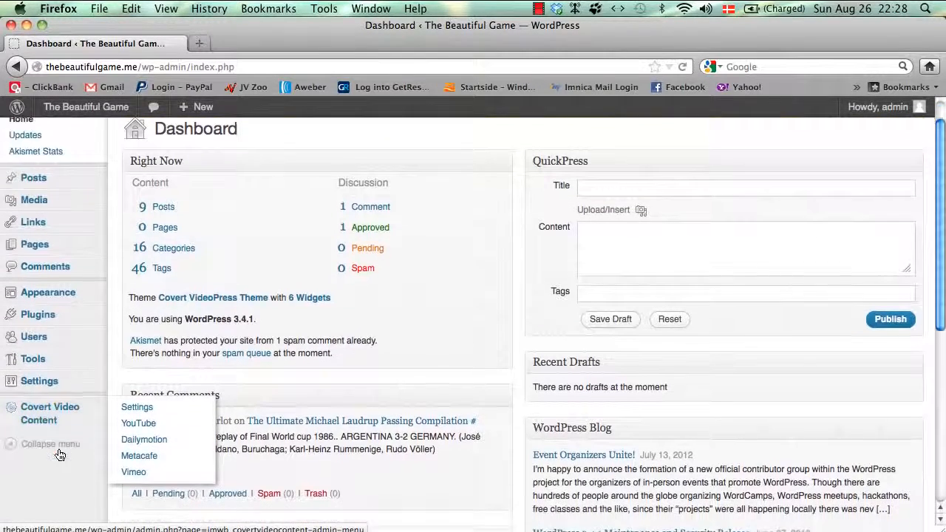
mouse_move(66, 386)
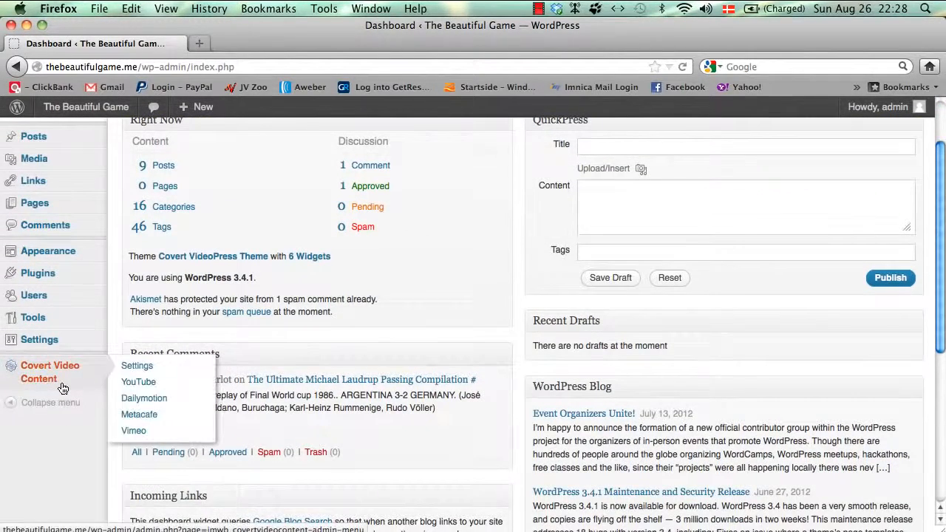
left_click(143, 373)
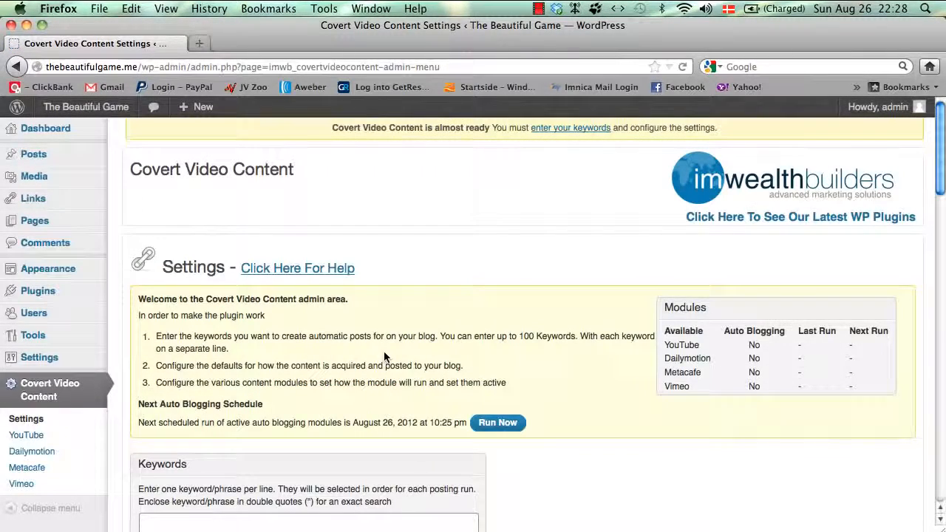
Step: Put the cursor in the empty Keywords box on the settings page
scroll(384, 357, "down", 5)
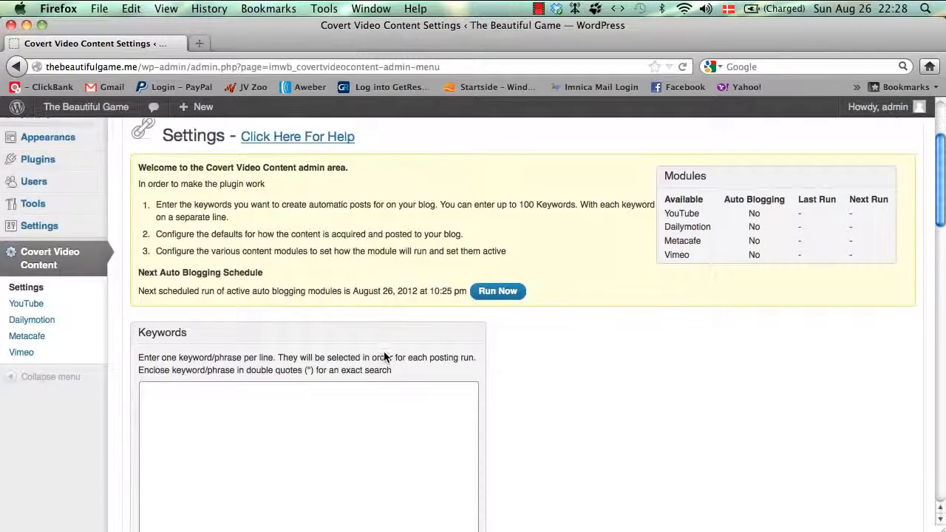
scroll(164, 333, "down", 1)
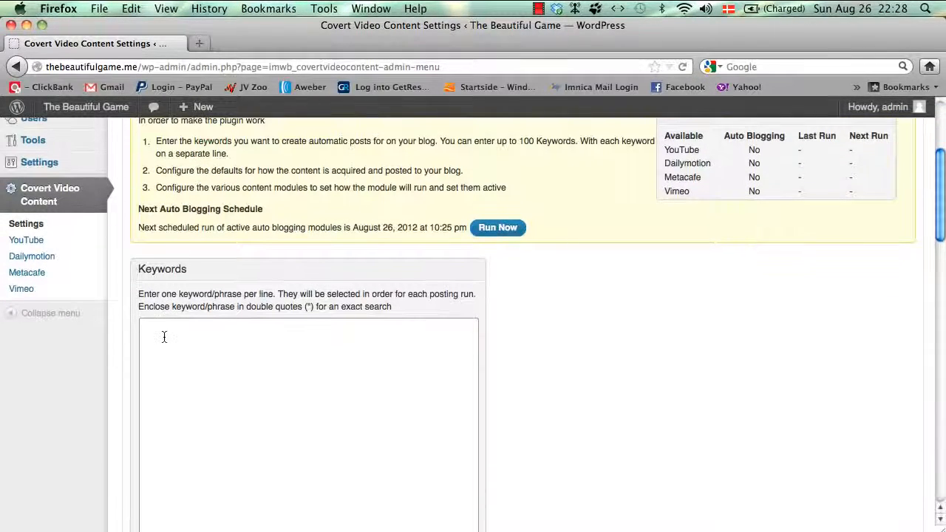
scroll(242, 233, "up", 2)
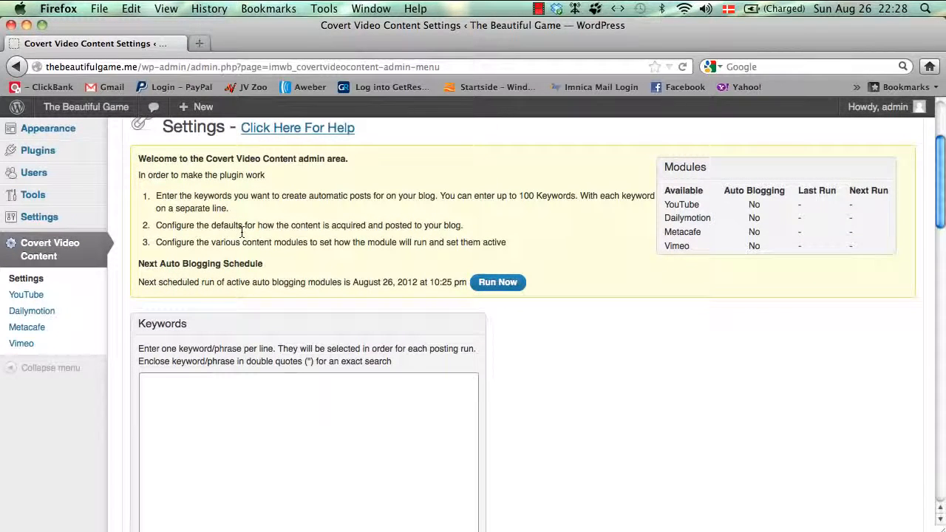
scroll(242, 234, "down", 1)
scroll(242, 233, "down", 3)
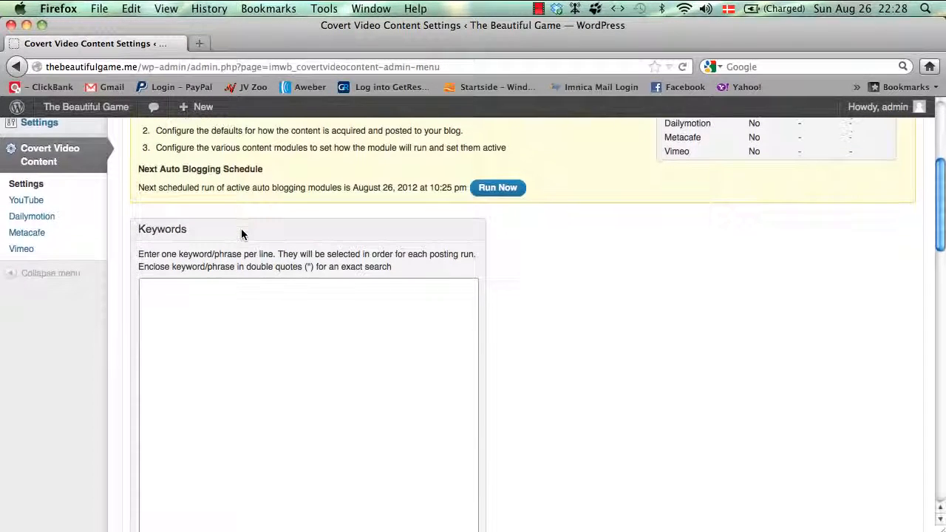
scroll(242, 233, "down", 1)
left_click(187, 289)
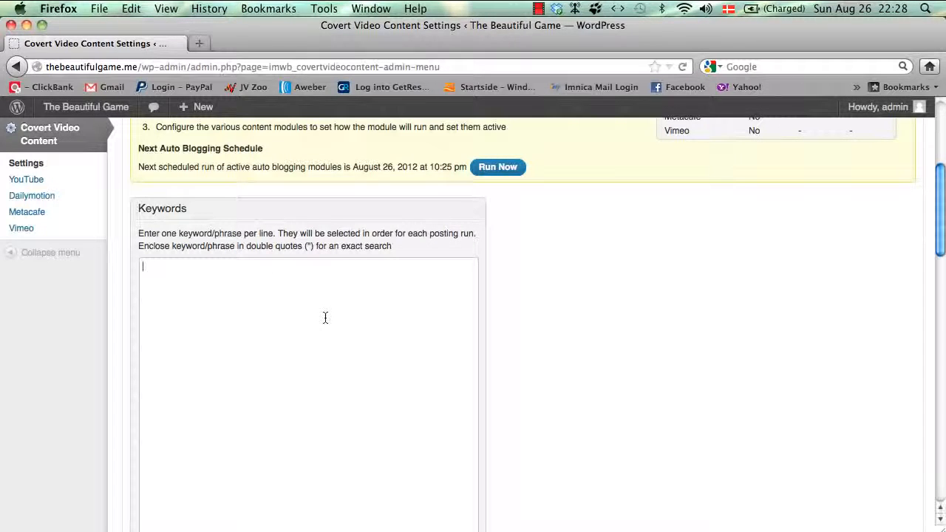
scroll(325, 317, "up", 1)
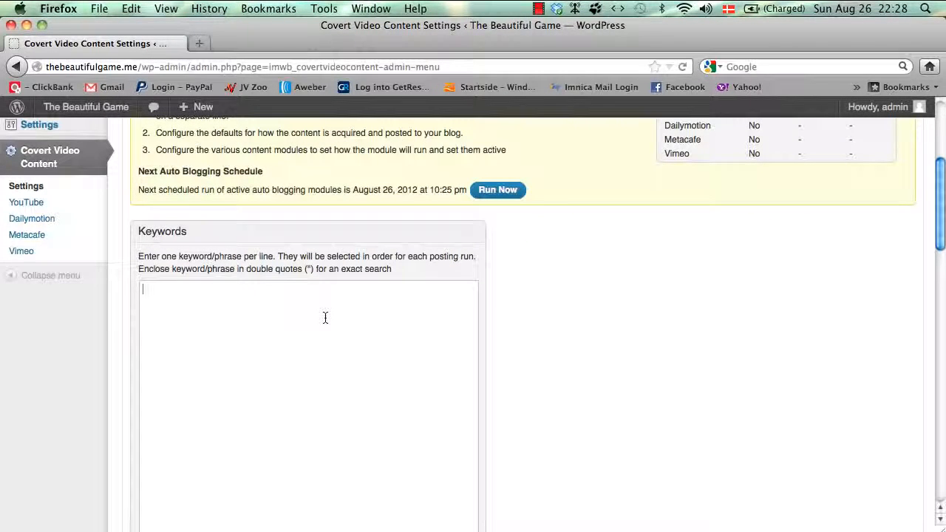
scroll(325, 317, "up", 1)
scroll(325, 318, "down", 2)
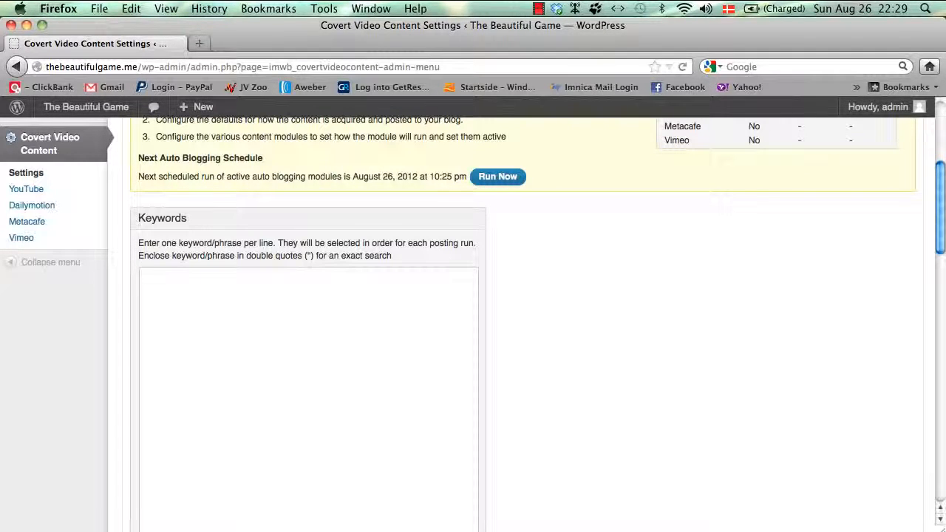
Step: Enter "Michael Laudrup" in double quotes as the only keyword, removing the trial football and soccer lines
type("Michael Laudrup")
type("\"")
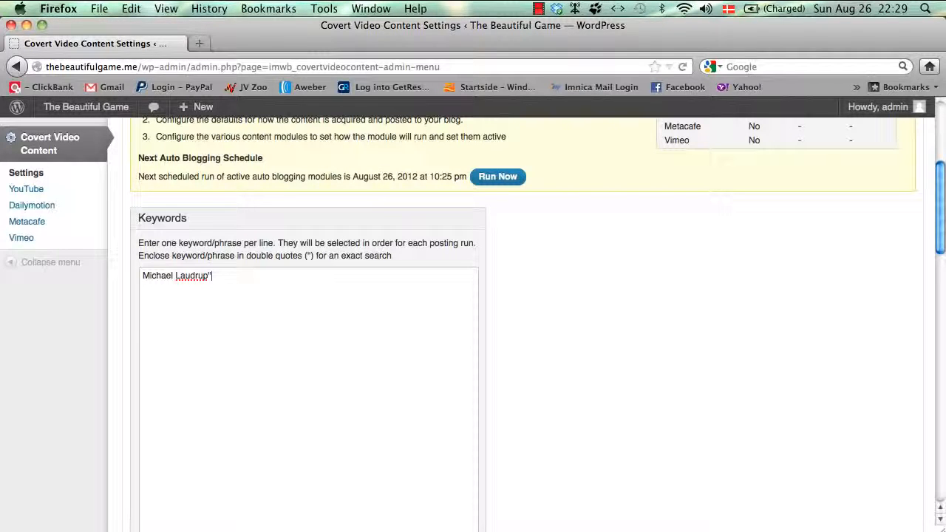
left_click(142, 275)
type("\"")
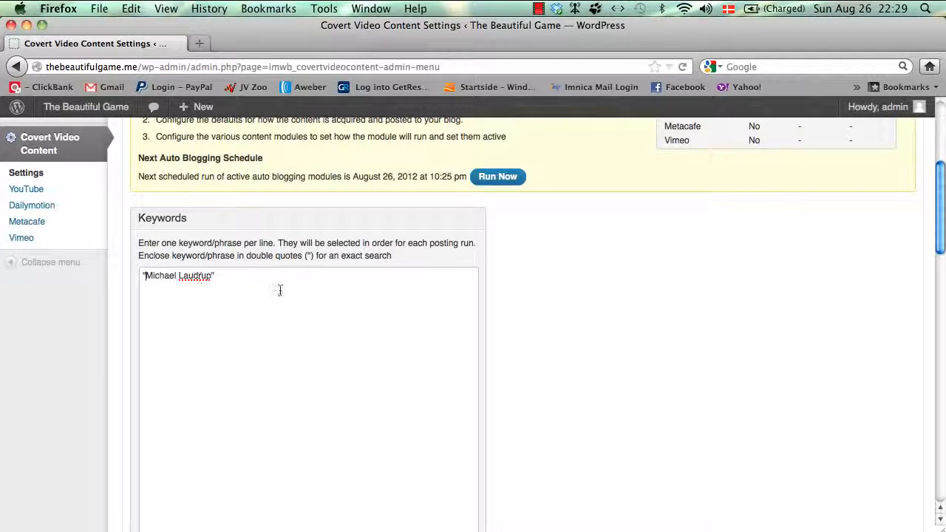
left_click(223, 277)
key("Return")
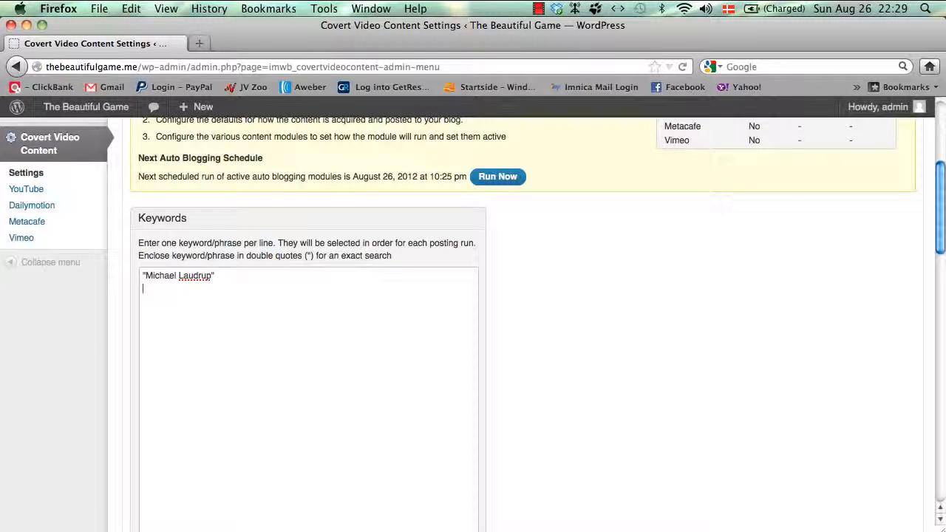
type("football soccer")
left_click_drag(183, 300, 110, 287)
key("BackSpace")
key("BackSpace")
scroll(367, 263, "down", 2)
scroll(367, 268, "down", 6)
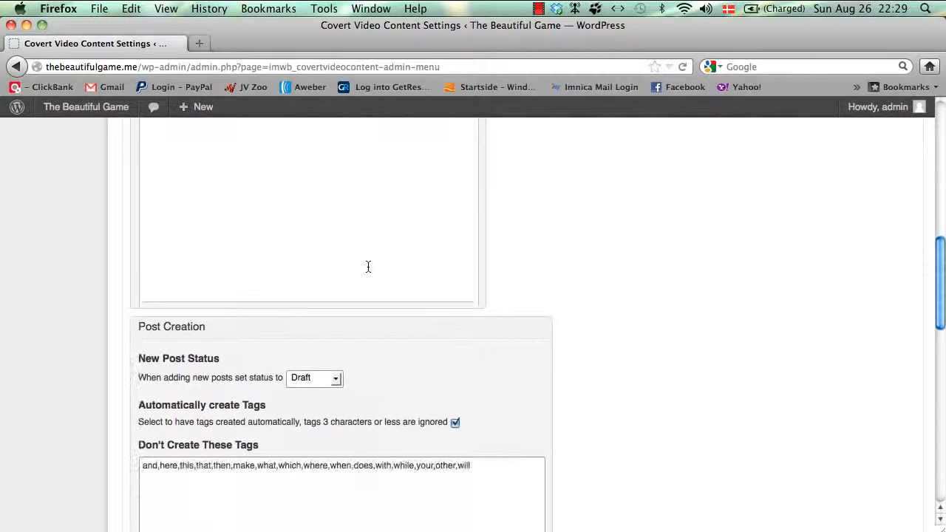
scroll(174, 229, "down", 1)
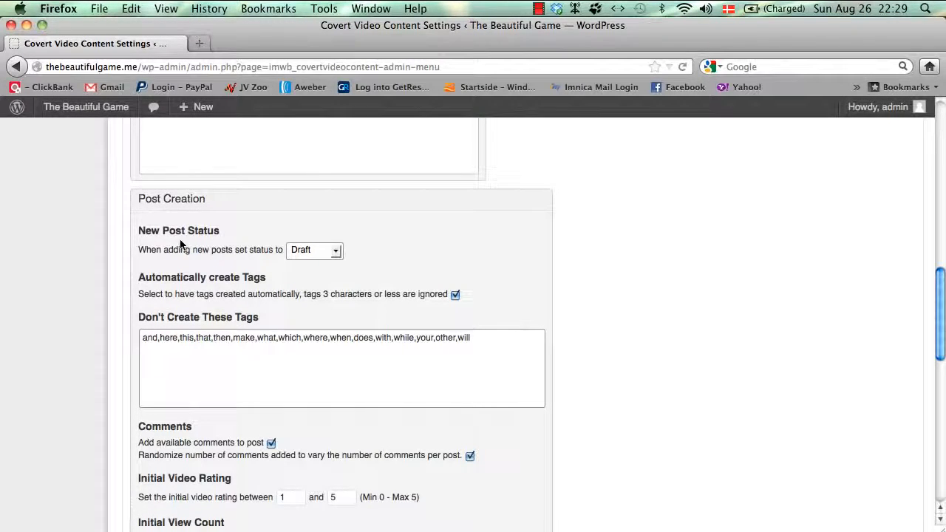
left_click(308, 255)
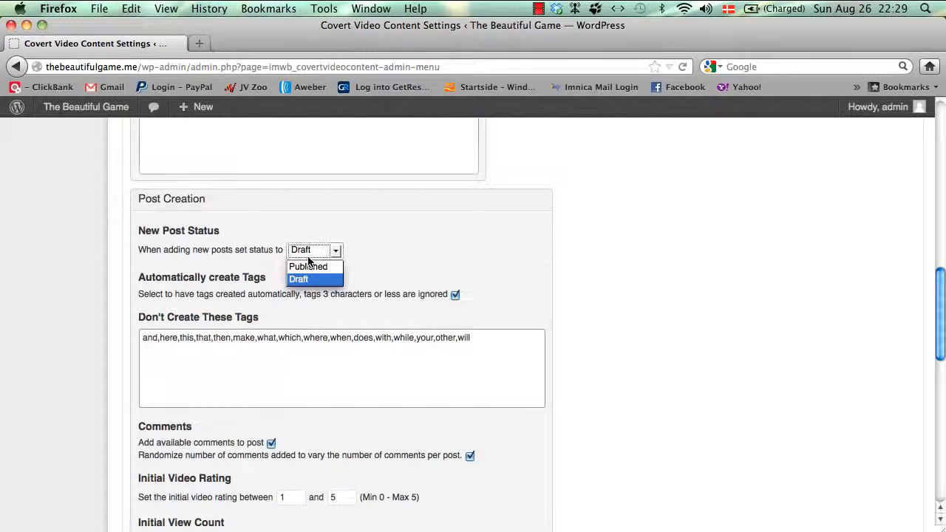
left_click(311, 266)
left_click(333, 252)
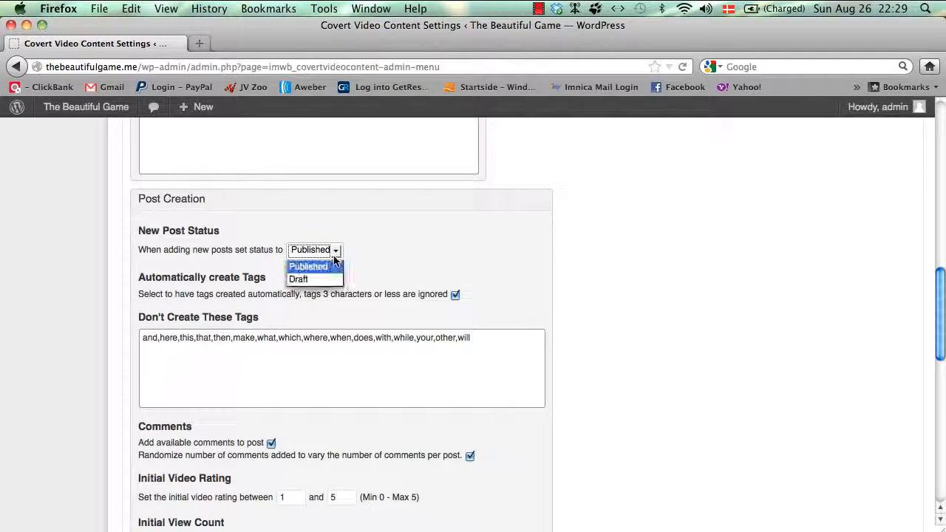
left_click(318, 276)
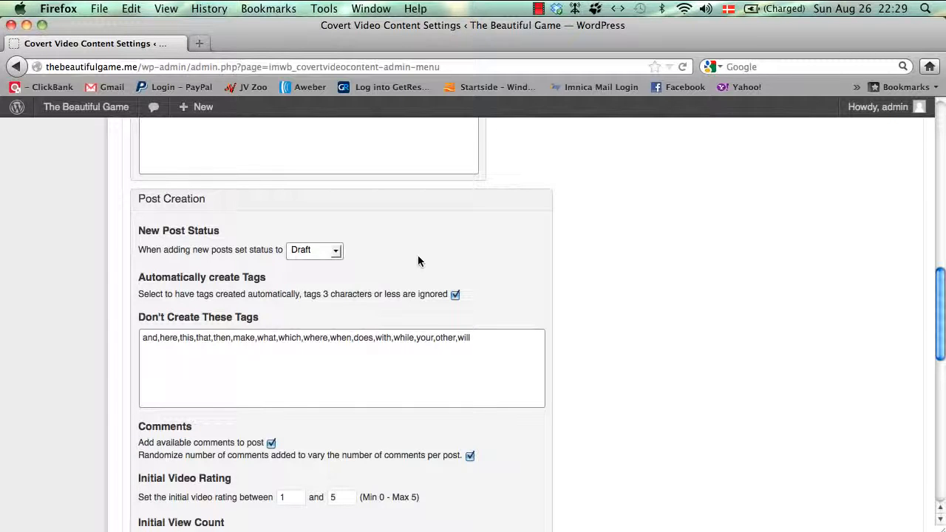
scroll(418, 261, "down", 4)
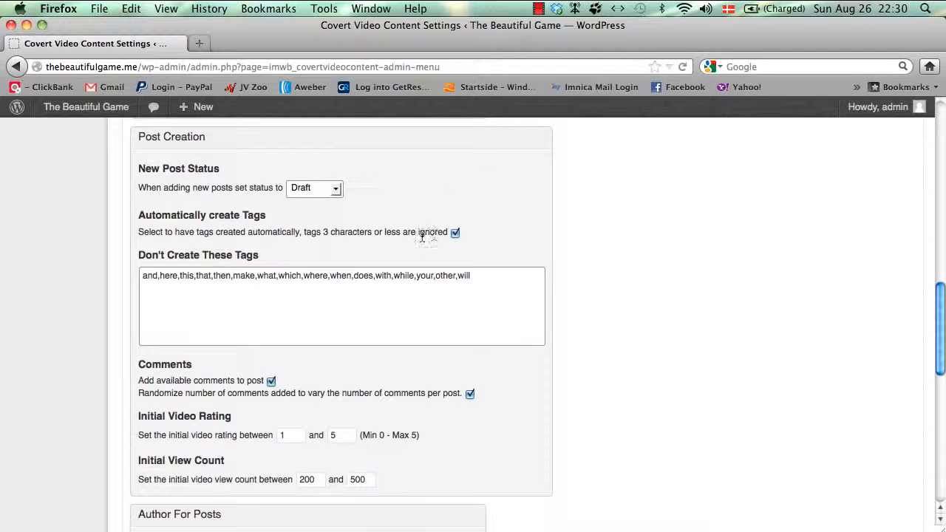
scroll(547, 288, "down", 3)
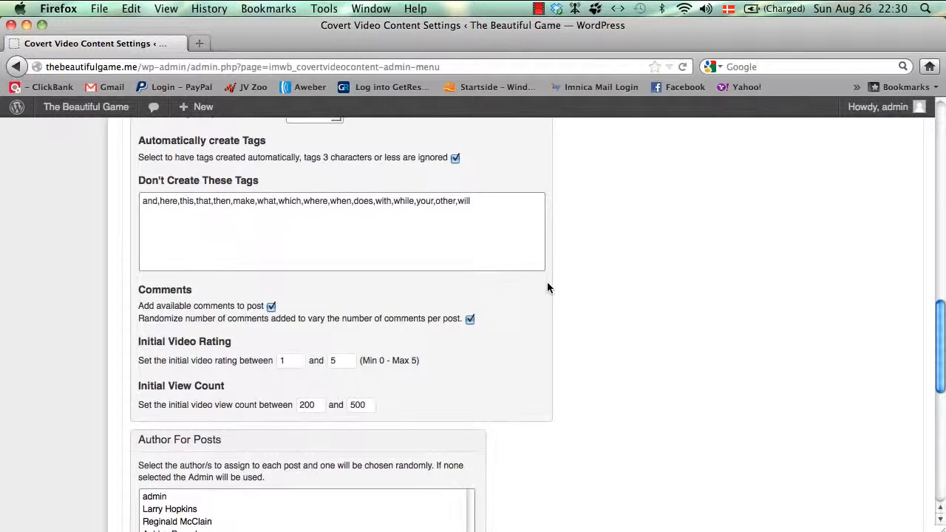
scroll(547, 288, "down", 4)
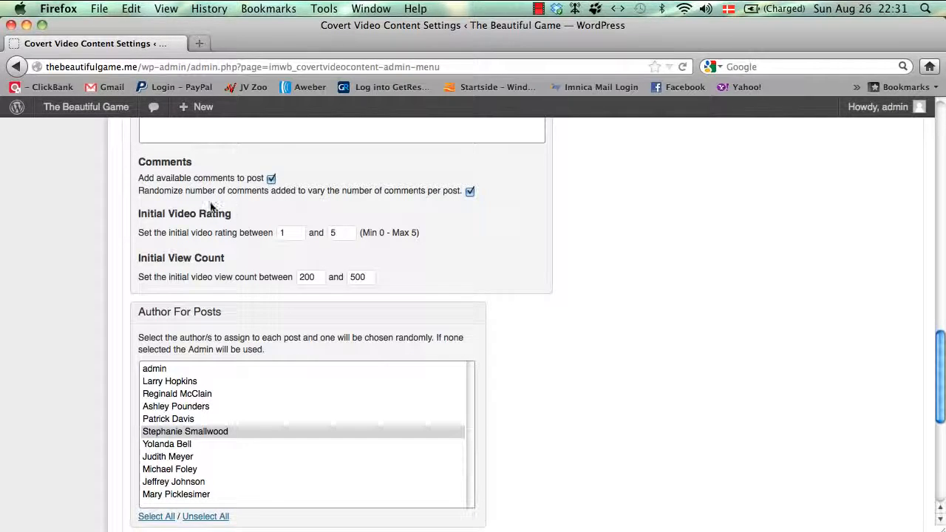
scroll(494, 213, "down", 1)
scroll(495, 213, "down", 3)
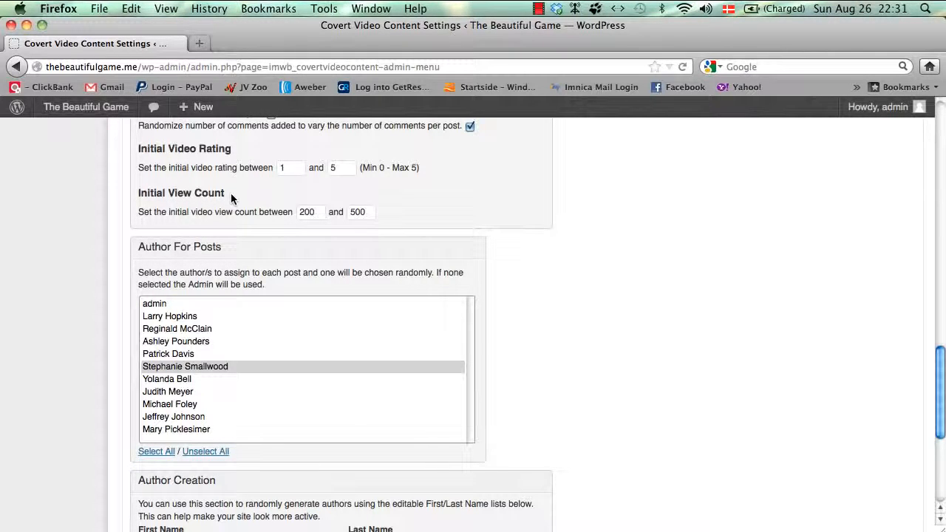
right_click(95, 133)
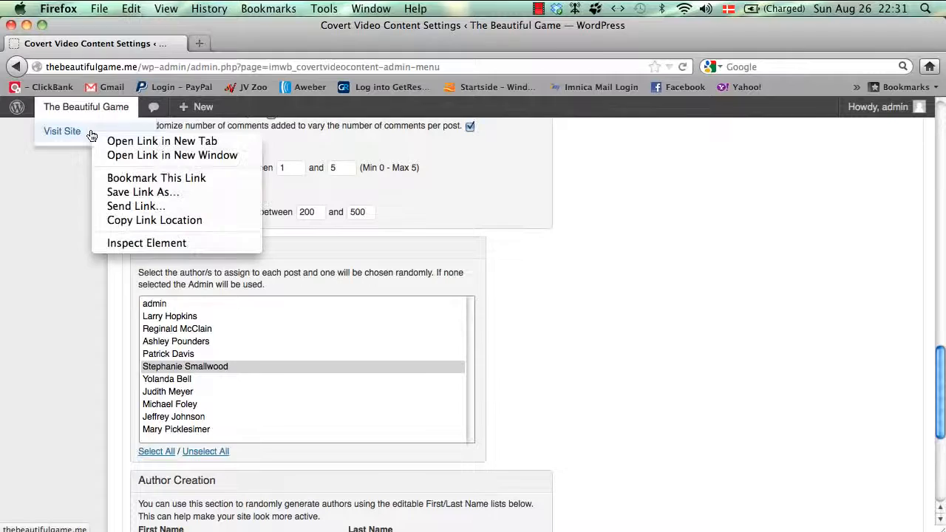
left_click(145, 143)
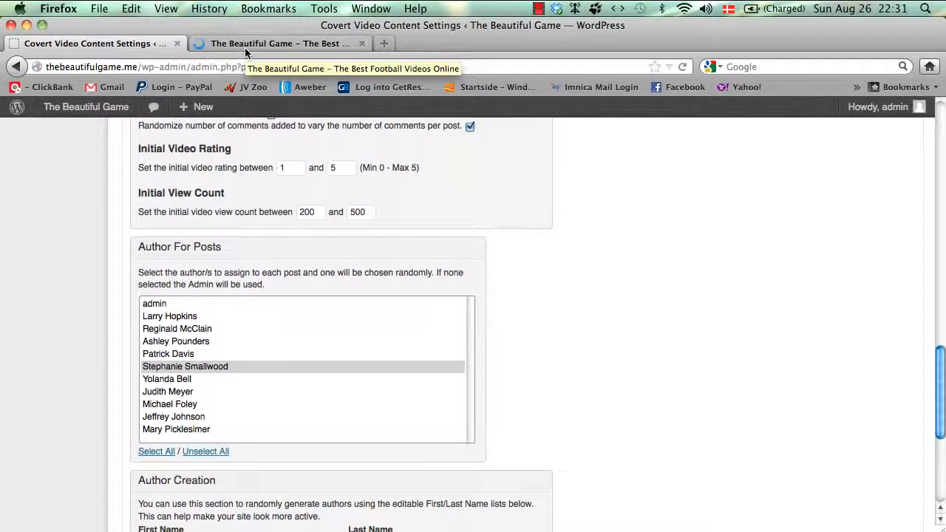
left_click(244, 47)
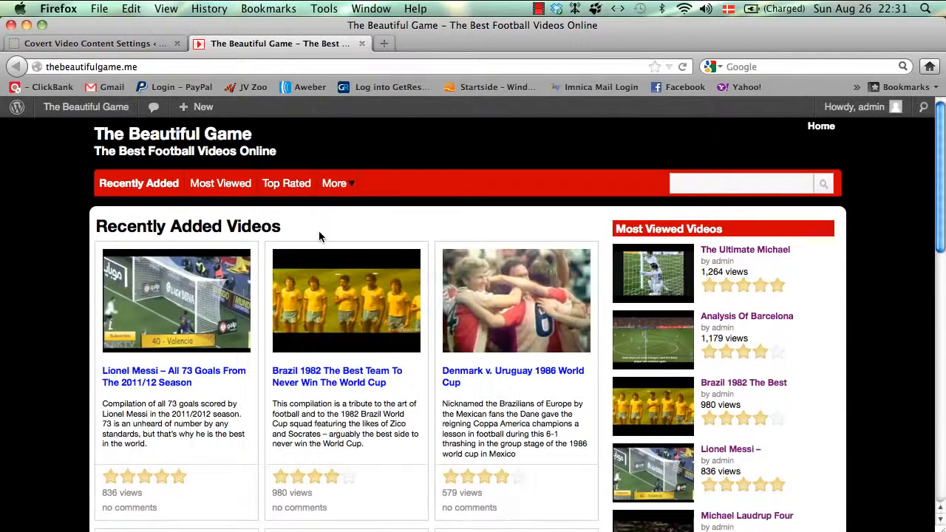
scroll(319, 235, "down", 2)
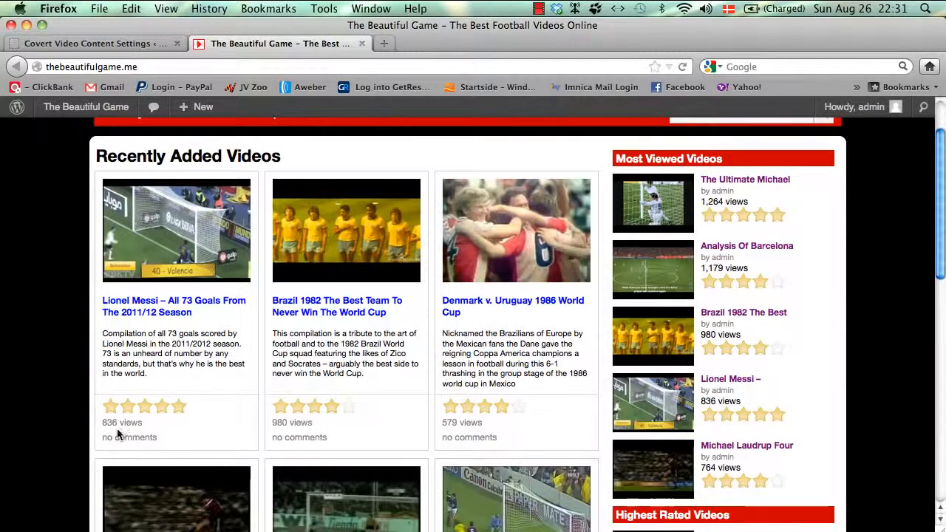
left_click(90, 44)
scroll(385, 247, "up", 2)
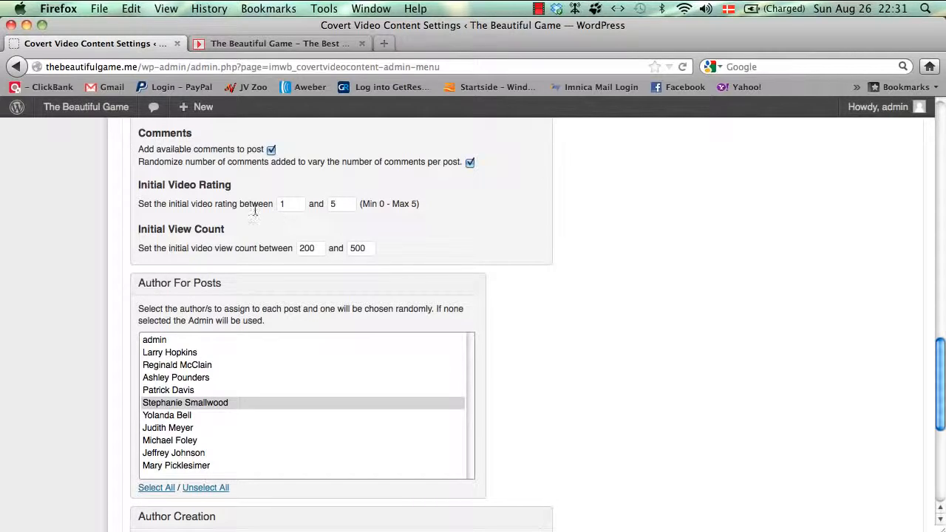
Step: Raise the lowest initial video rating to 3, keeping 5 as the highest
left_click(283, 205)
type("3")
left_click(338, 208)
scroll(475, 265, "down", 4)
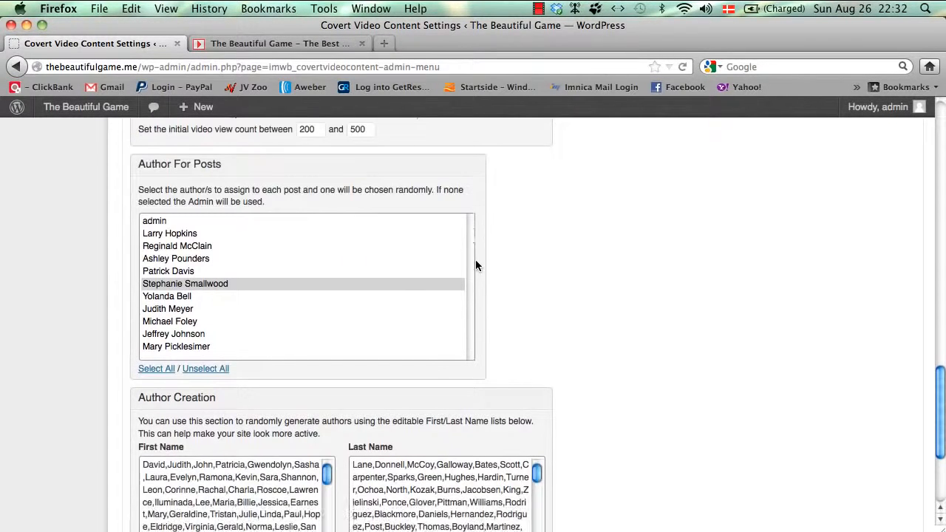
scroll(317, 188, "down", 1)
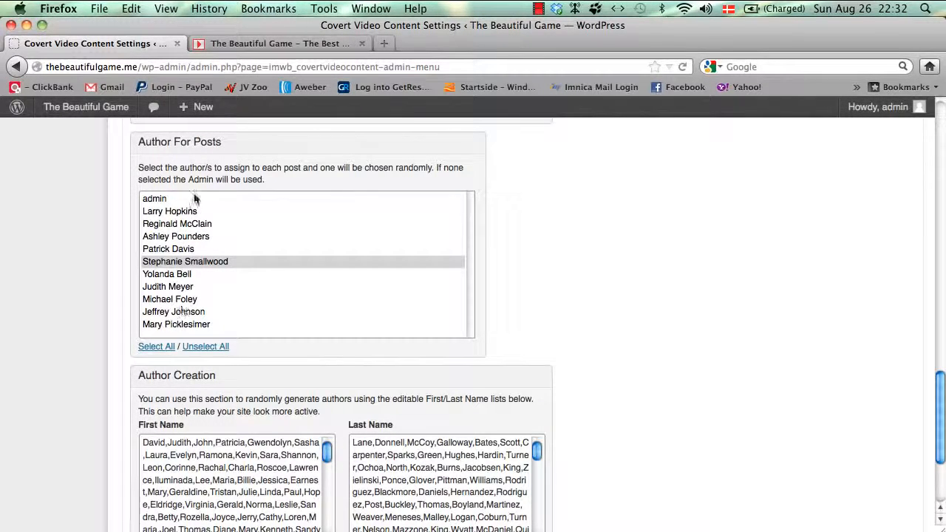
Step: Select only the fourth author in the Author For Posts list
left_click(195, 237)
left_click(195, 249, "super")
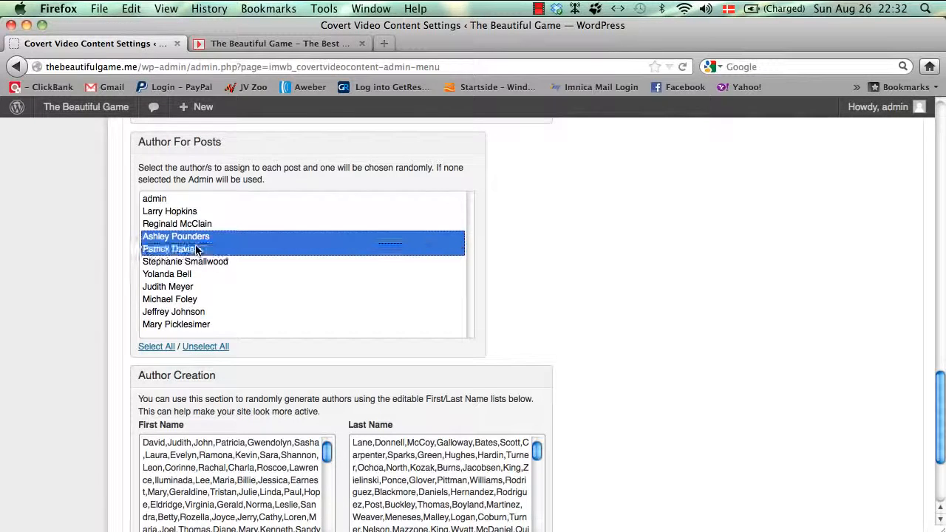
left_click(197, 274, "super")
left_click(198, 299, "super")
left_click(197, 324, "super")
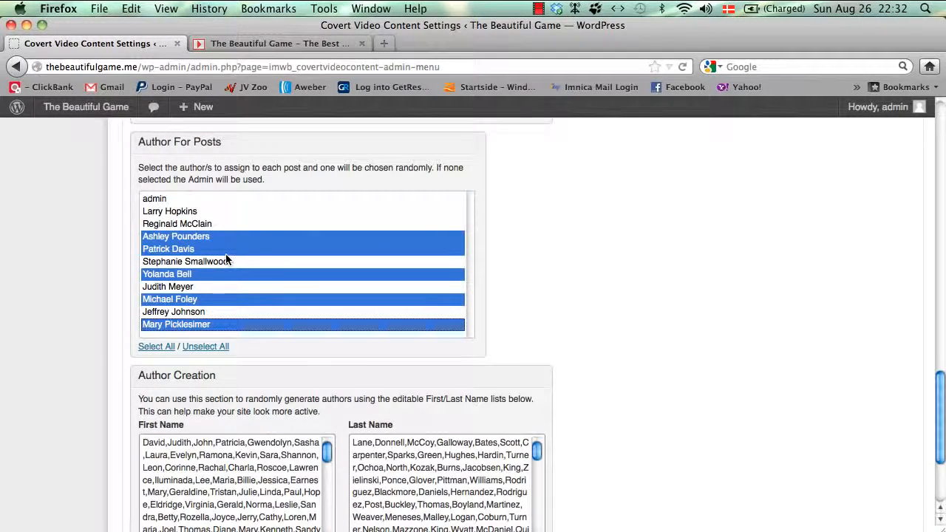
left_click(245, 235)
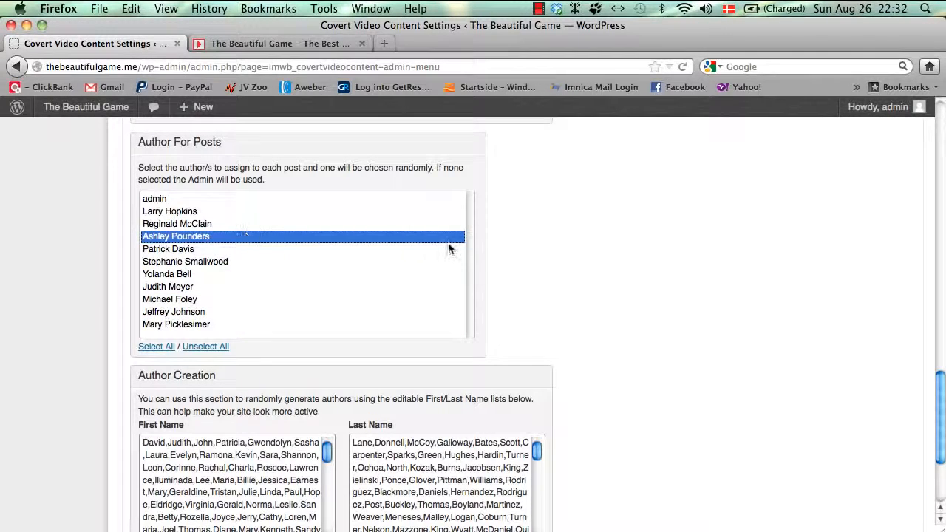
left_click(548, 277)
scroll(548, 277, "down", 5)
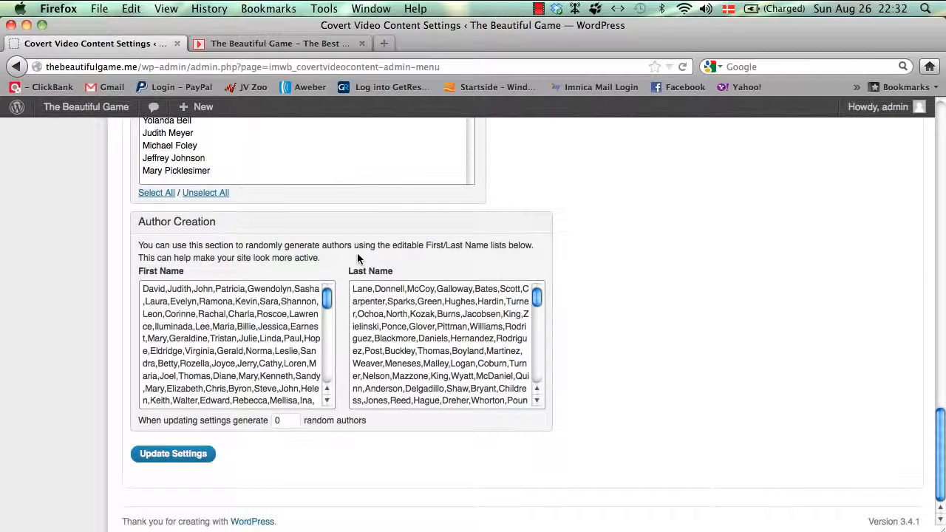
Step: Request 10 random authors and save the settings with Update Settings
left_click(288, 419)
type("10")
left_click(778, 351)
scroll(233, 301, "down", 10)
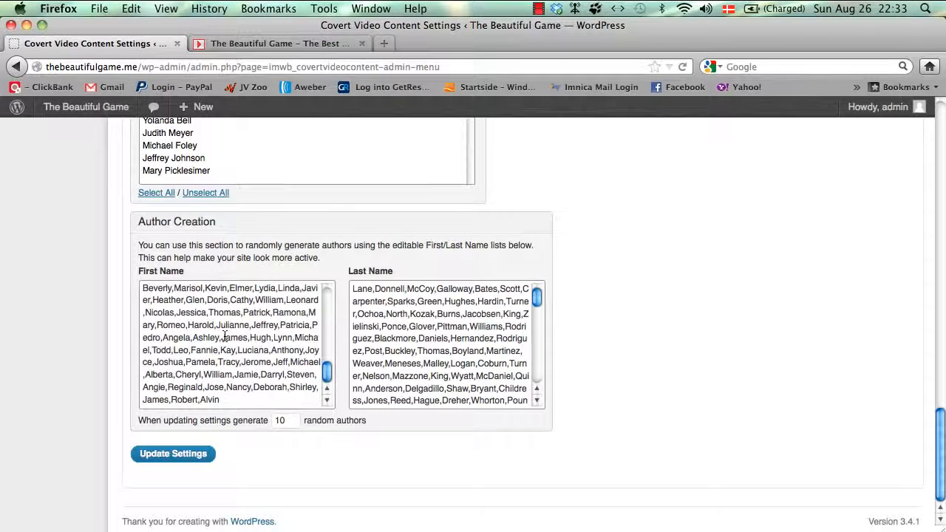
scroll(425, 317, "down", 10)
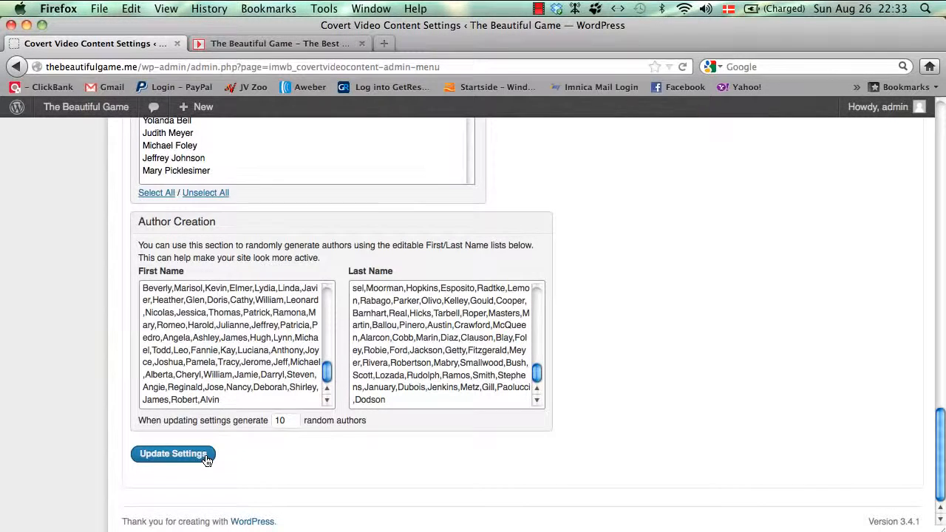
scroll(207, 460, "up", 6)
scroll(206, 460, "down", 5)
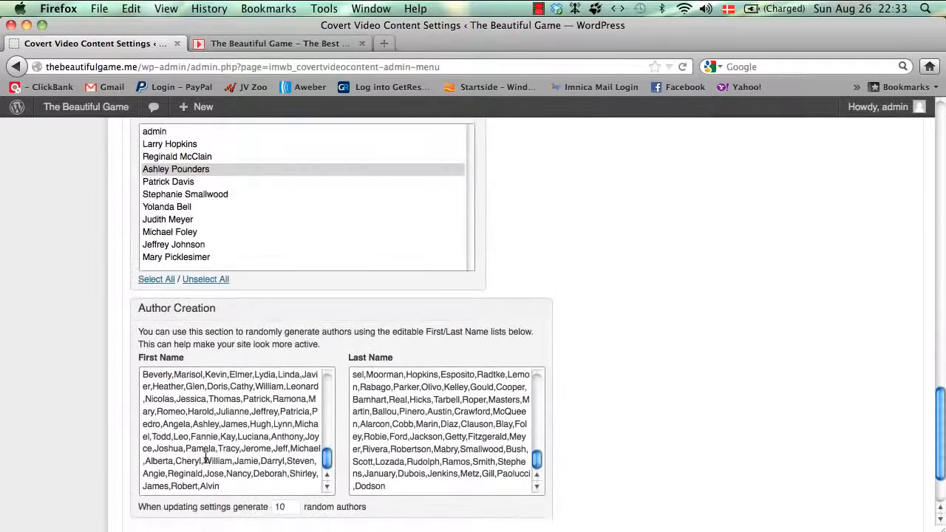
scroll(206, 460, "down", 2)
left_click(173, 454)
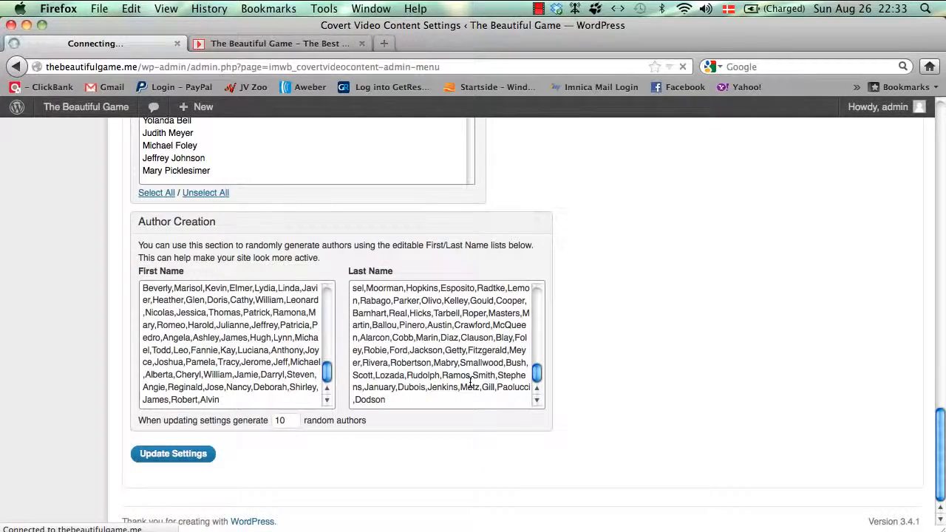
Step: Change New Post Status from Draft to Published
scroll(470, 384, "down", 5)
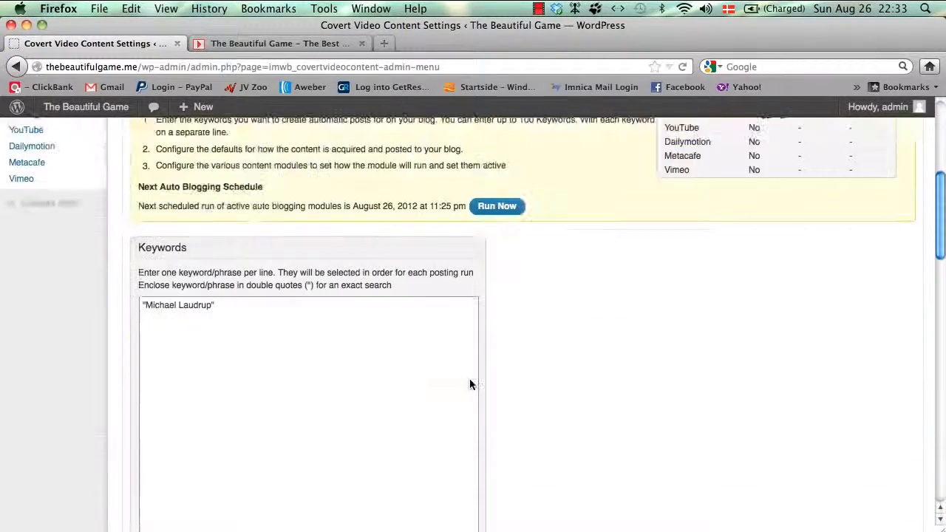
scroll(469, 380, "up", 5)
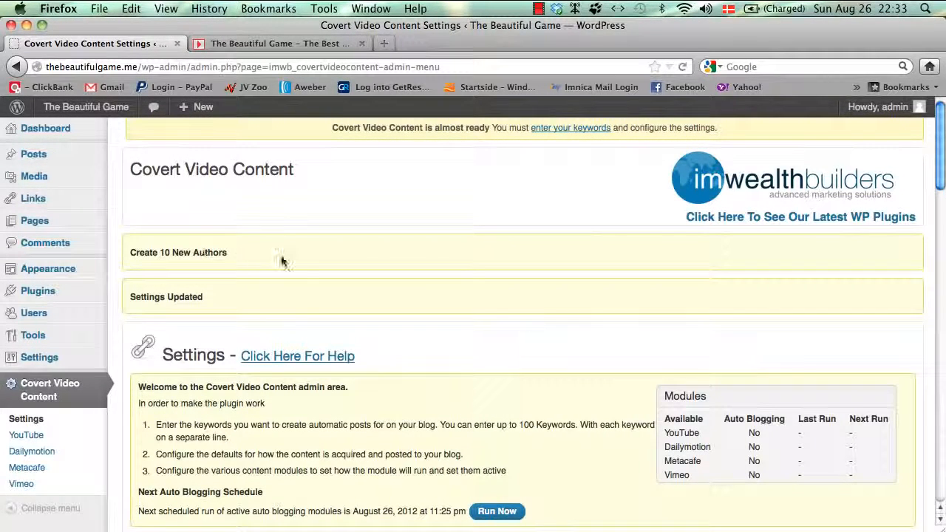
scroll(281, 260, "down", 15)
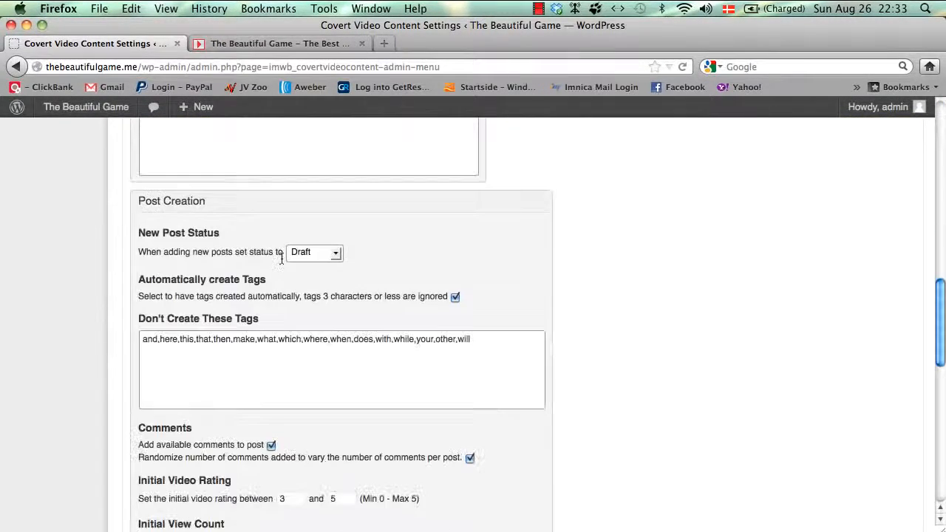
scroll(281, 258, "down", 5)
scroll(280, 258, "up", 2)
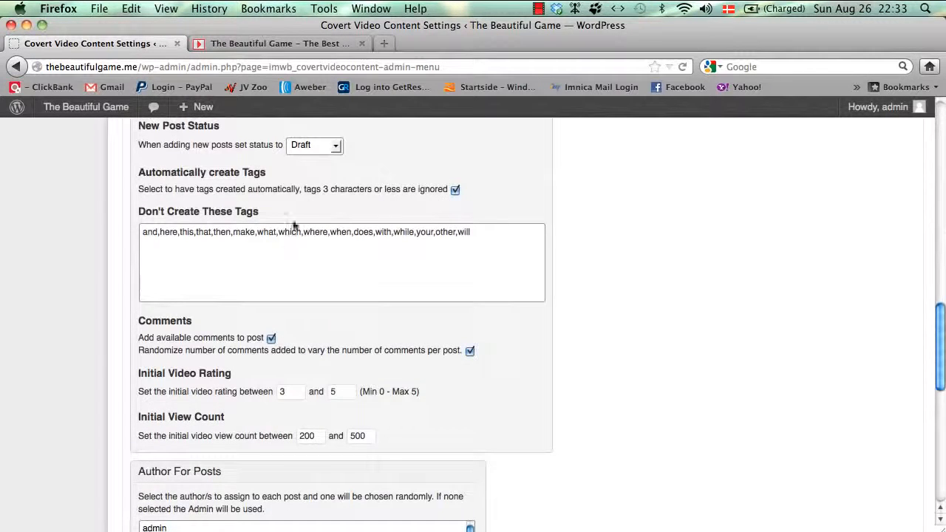
left_click(326, 145)
left_click(326, 160)
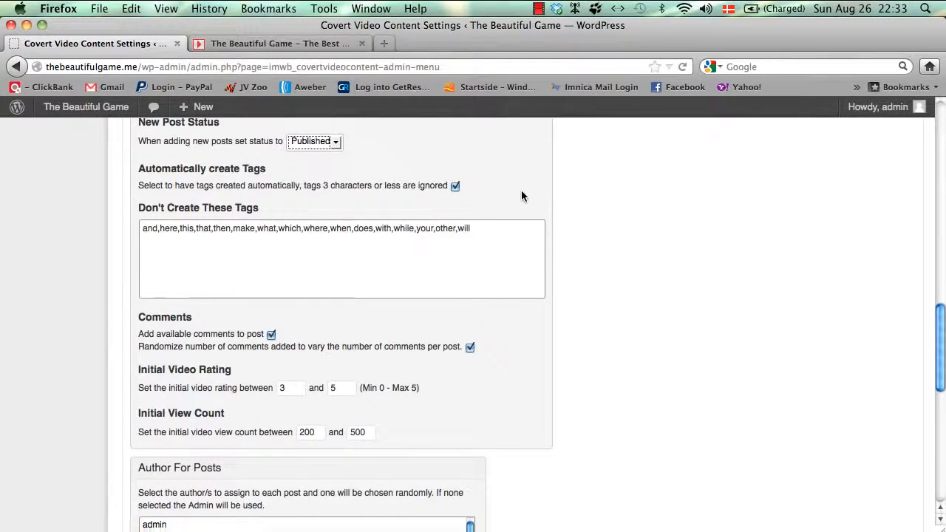
Step: Select the newly generated authors in Author For Posts and save the settings
scroll(521, 192, "down", 3)
scroll(521, 196, "down", 2)
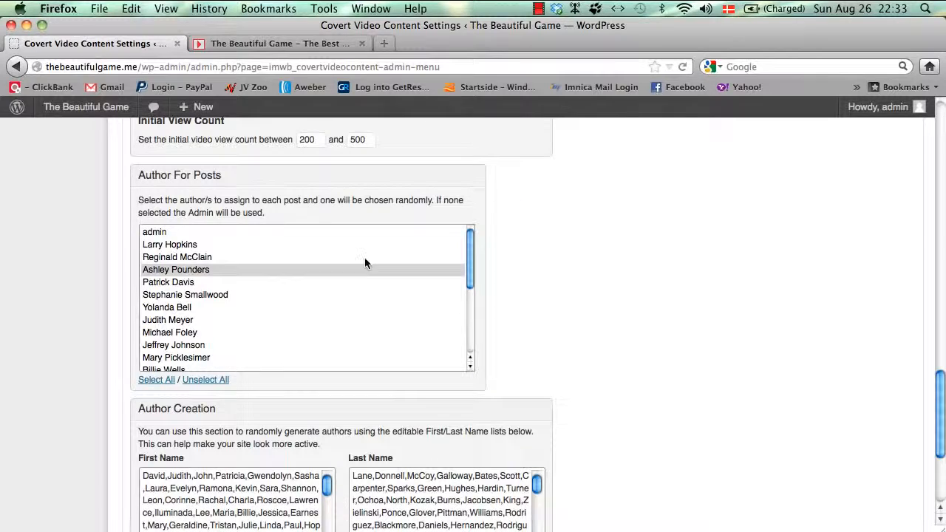
scroll(365, 263, "down", 5)
left_click(306, 264)
left_click(295, 289, "super")
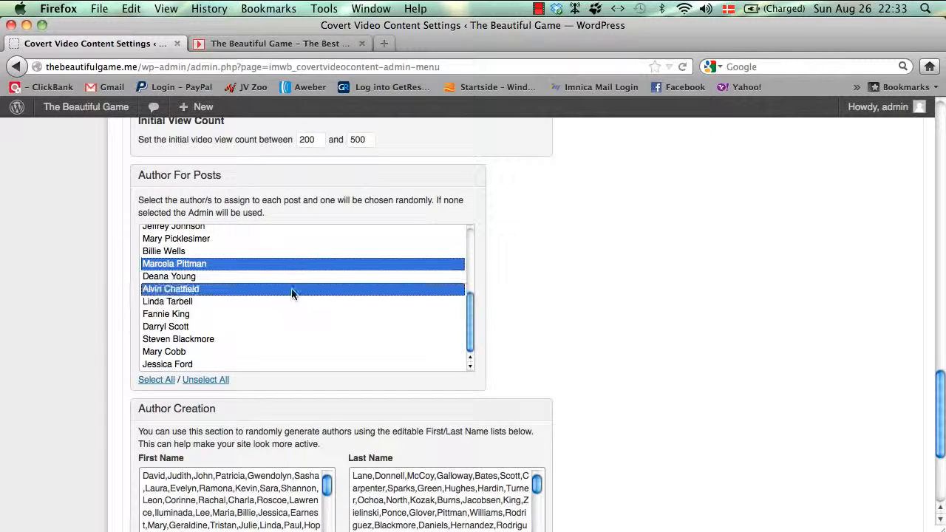
left_click(288, 314, "super")
left_click(278, 360, "super")
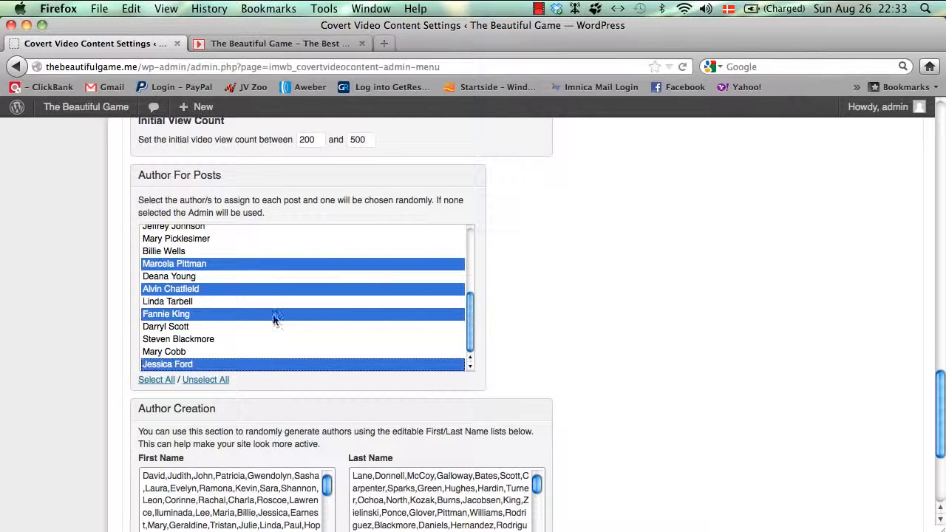
left_click(301, 238, "super")
scroll(443, 318, "down", 5)
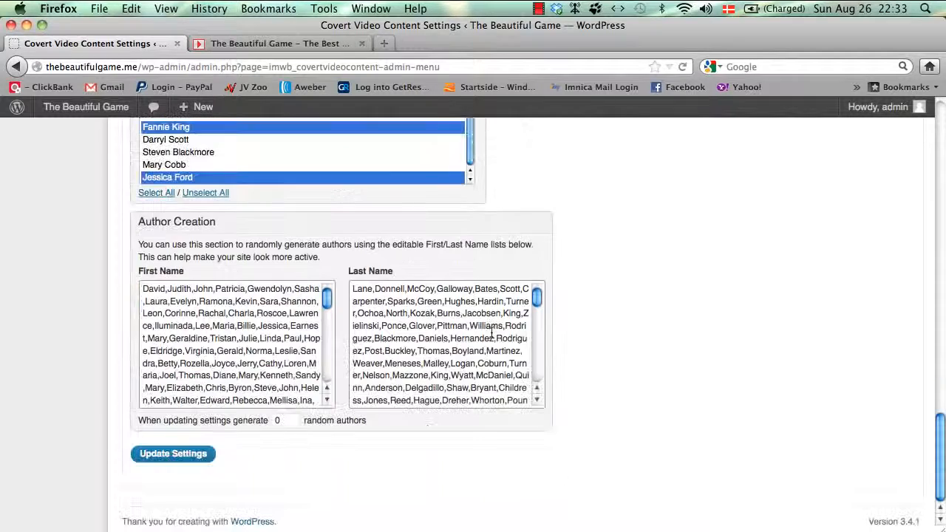
left_click(176, 462)
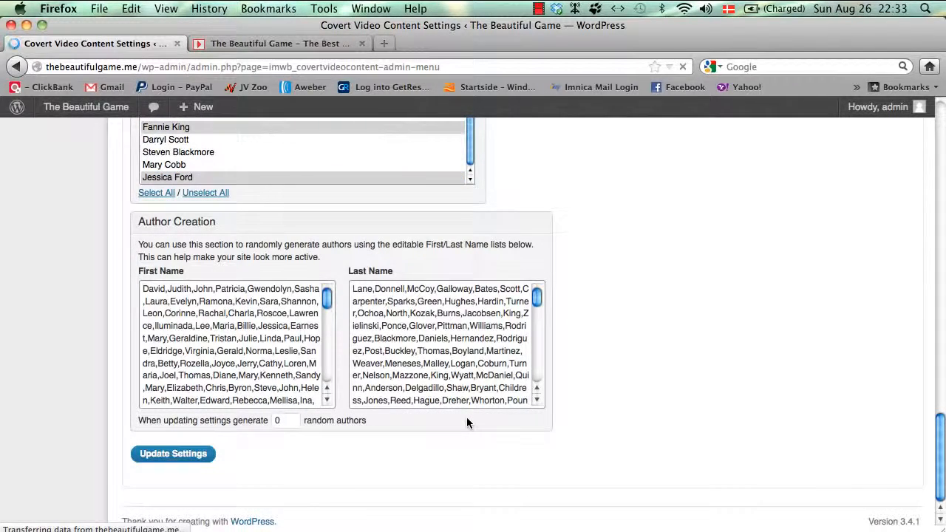
scroll(466, 422, "down", 3)
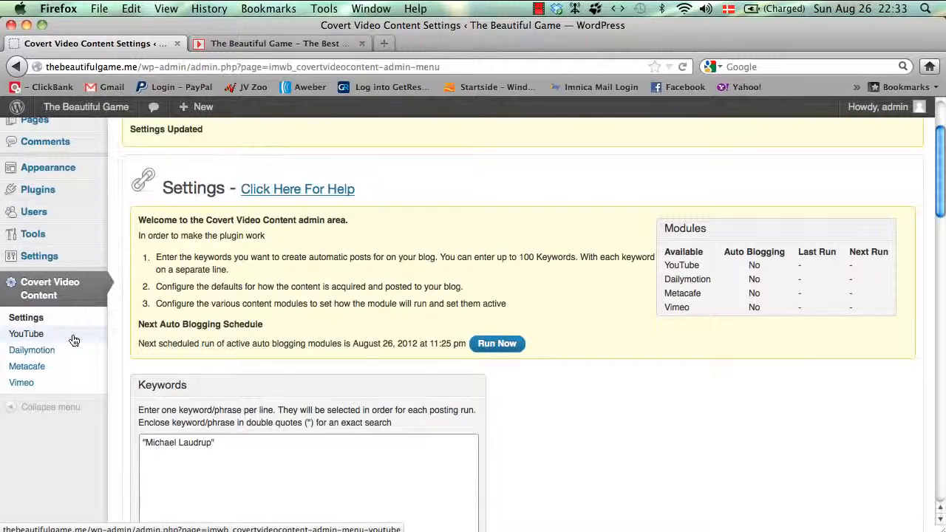
scroll(74, 340, "down", 1)
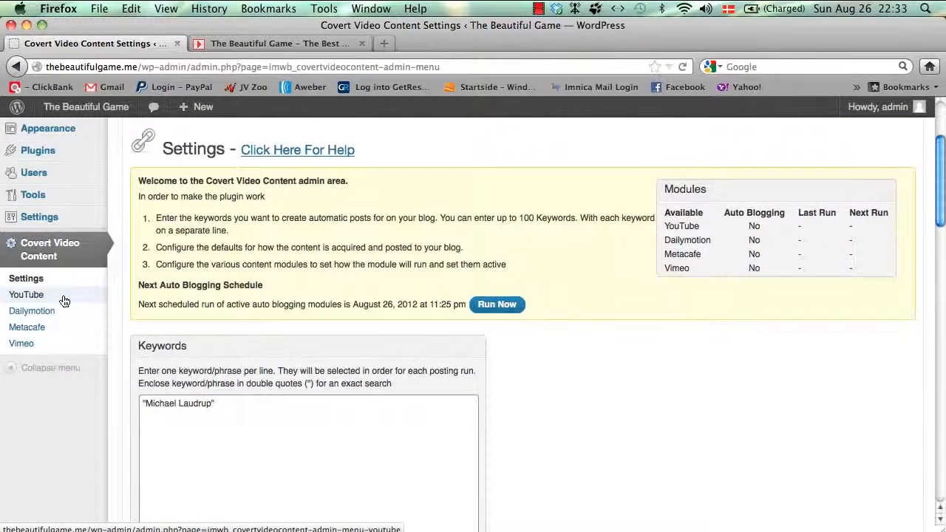
scroll(64, 301, "down", 2)
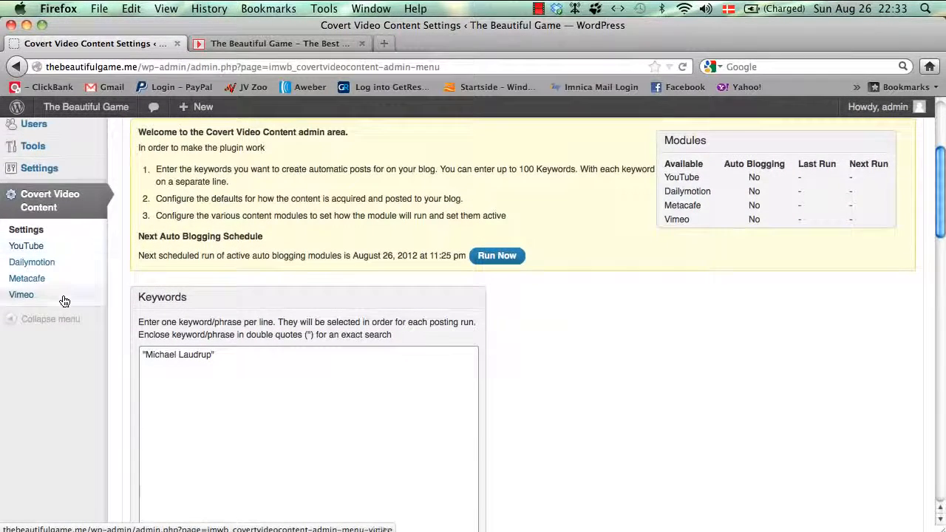
left_click(41, 248)
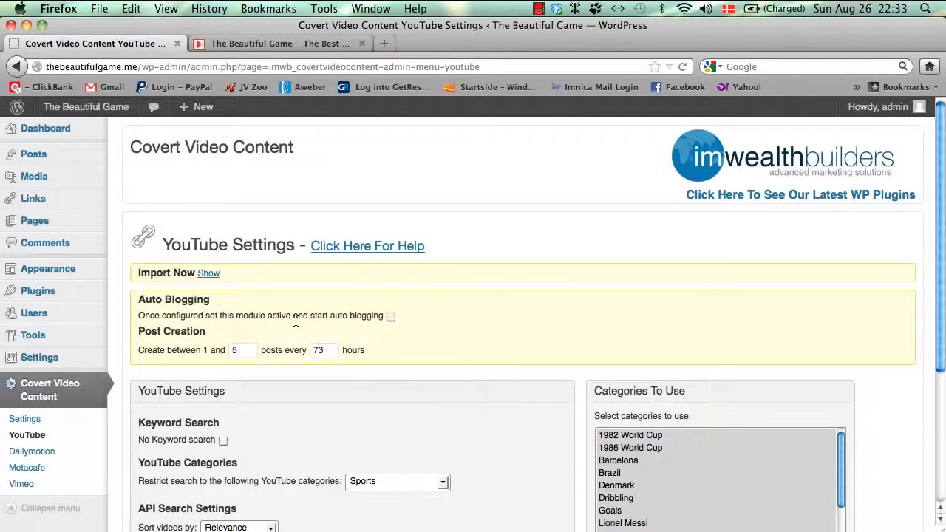
scroll(296, 320, "down", 2)
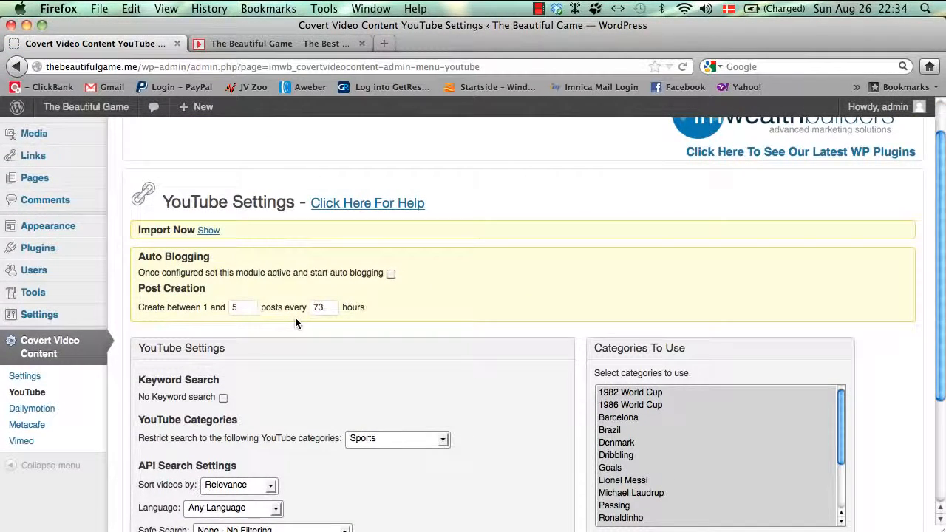
scroll(295, 319, "down", 1)
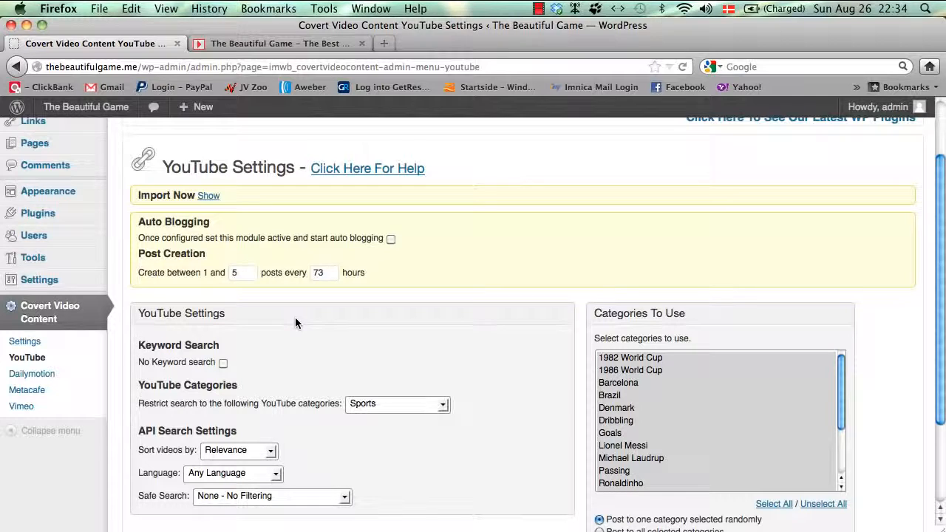
scroll(295, 323, "up", 1)
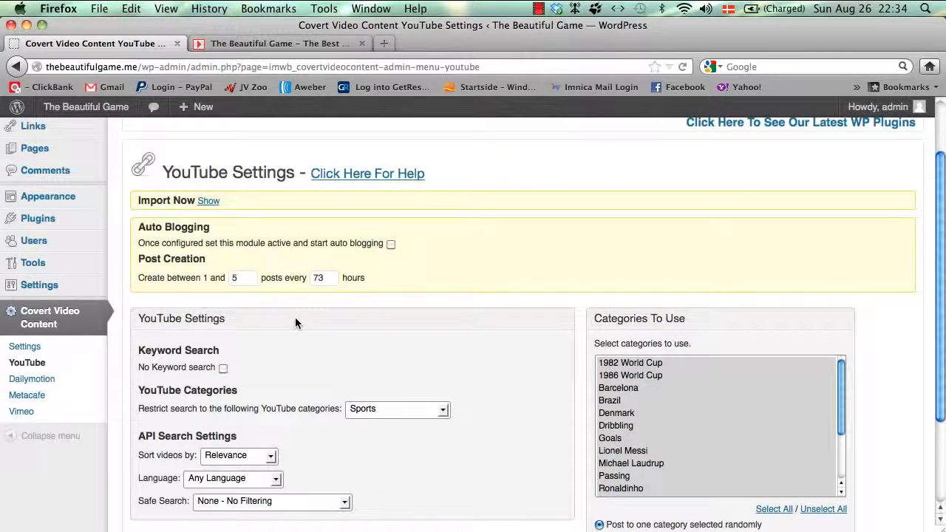
scroll(294, 322, "down", 3)
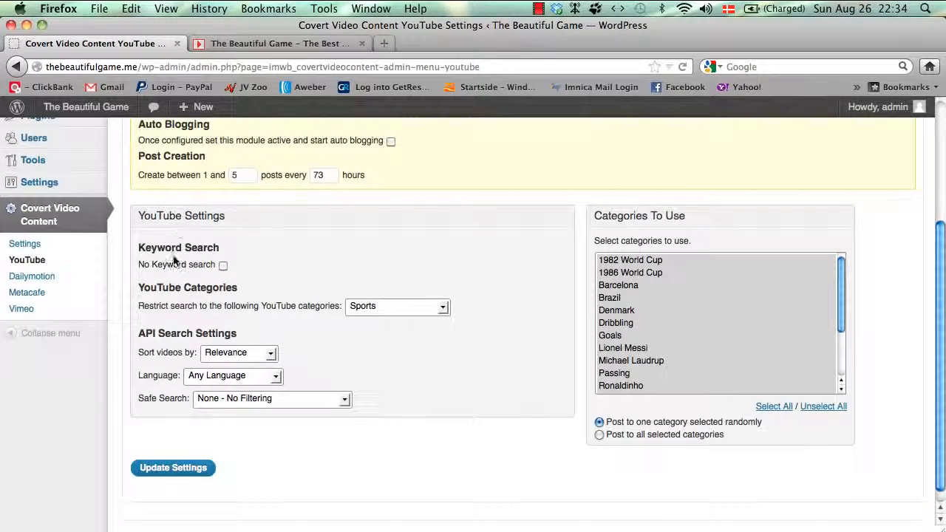
left_click(222, 265)
left_click(358, 306)
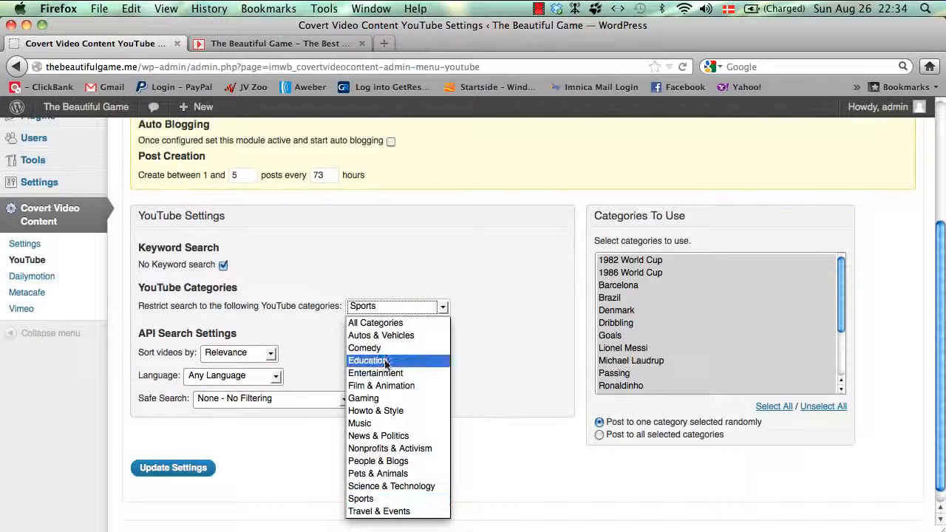
left_click(367, 499)
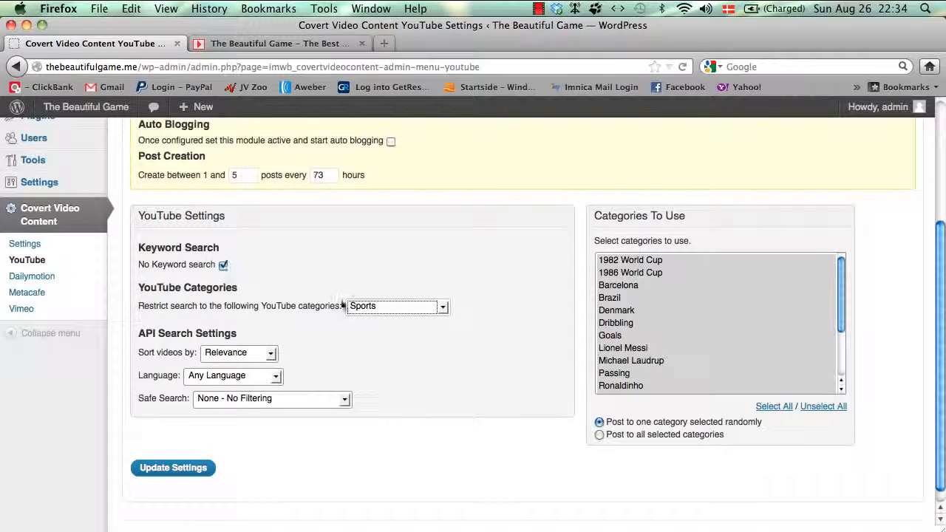
left_click(422, 311)
left_click(406, 342)
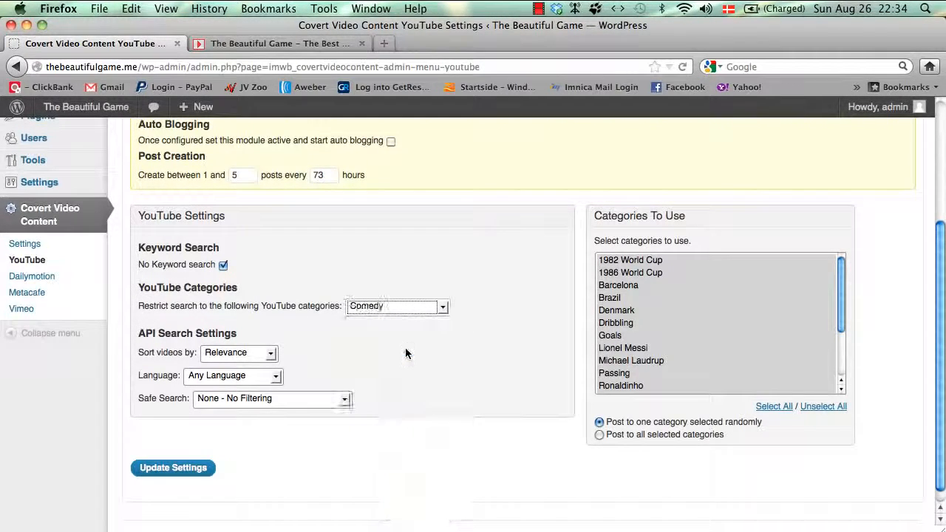
left_click(414, 311)
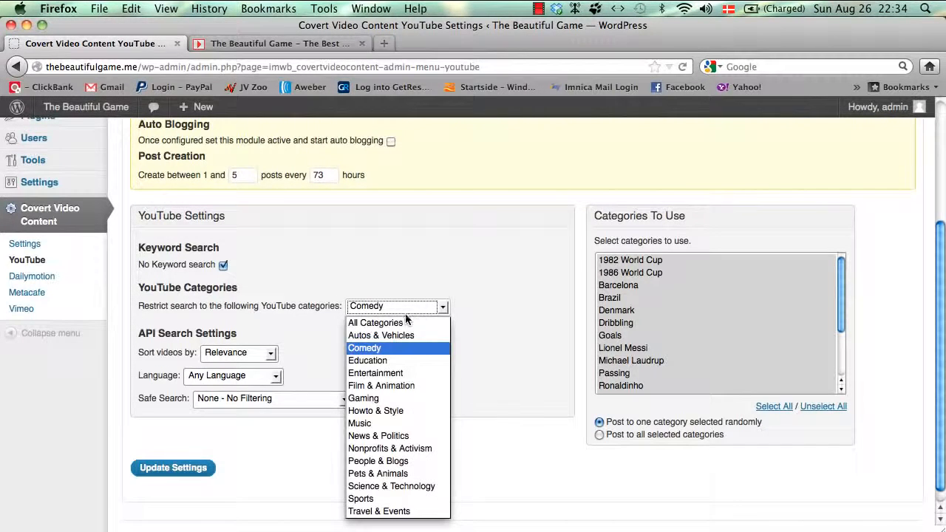
left_click(395, 324)
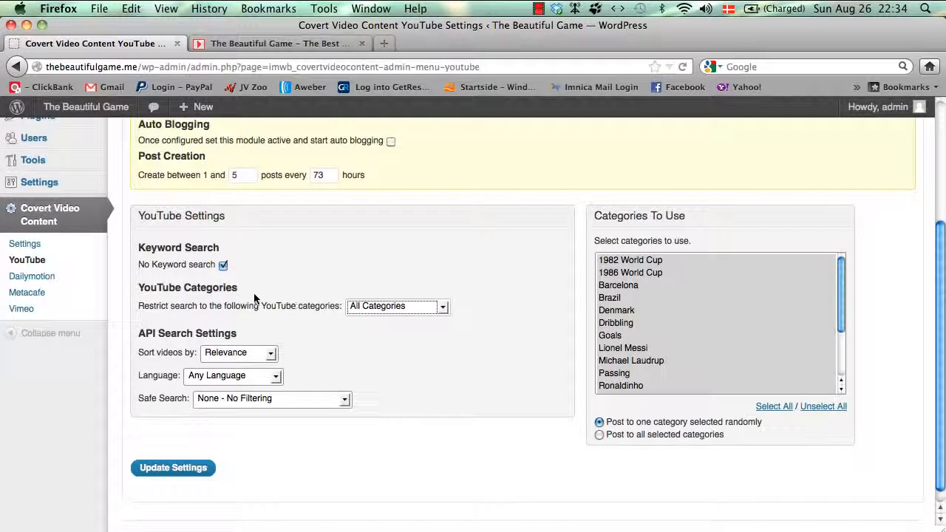
left_click(224, 266)
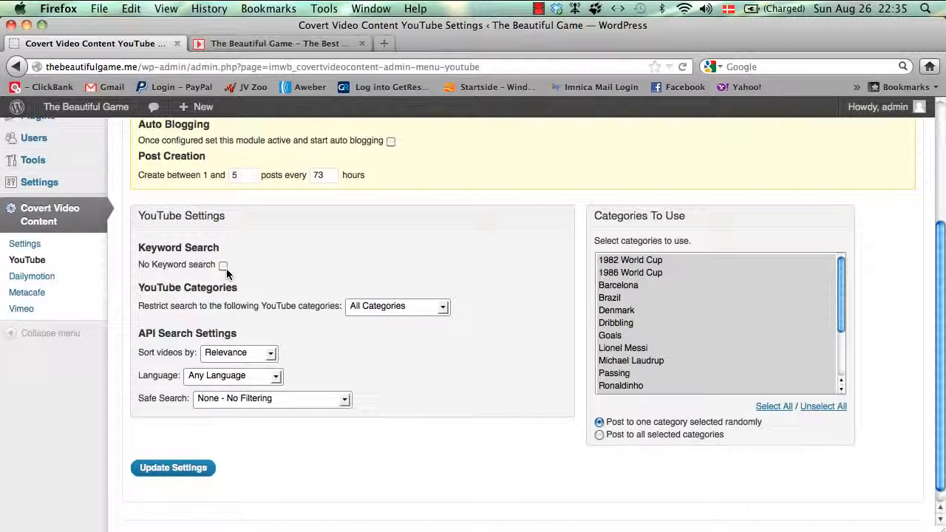
left_click(352, 307)
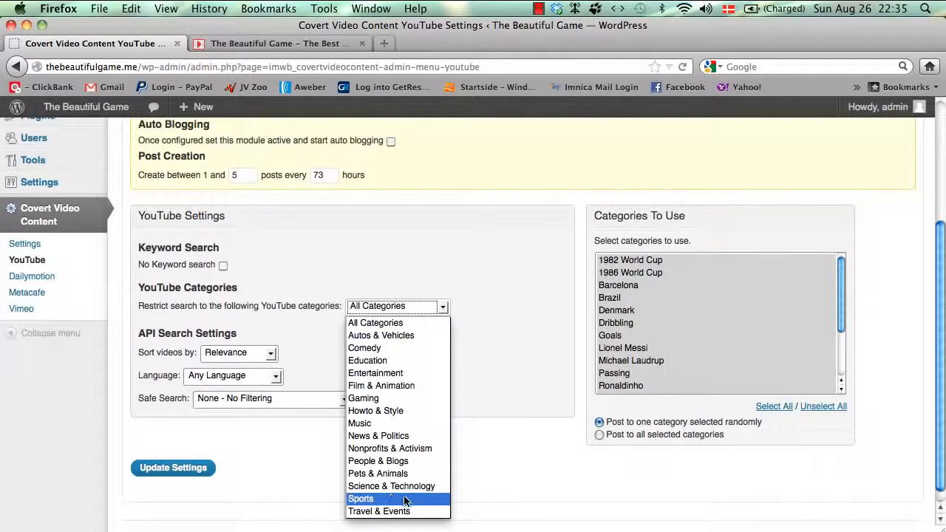
left_click(405, 501)
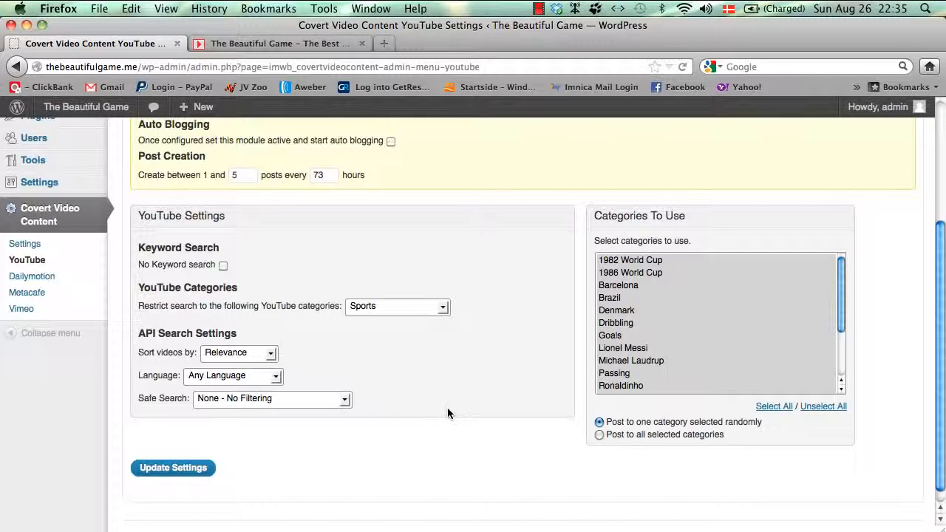
scroll(447, 407, "down", 1)
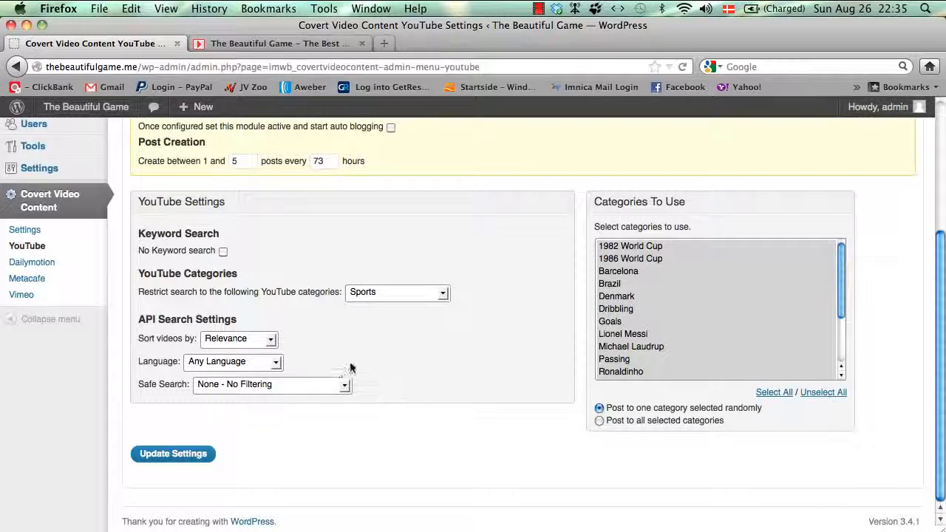
Step: Try View Count, Rating and Date Published sorting, return to Relevance, and open the Language list
left_click(247, 339)
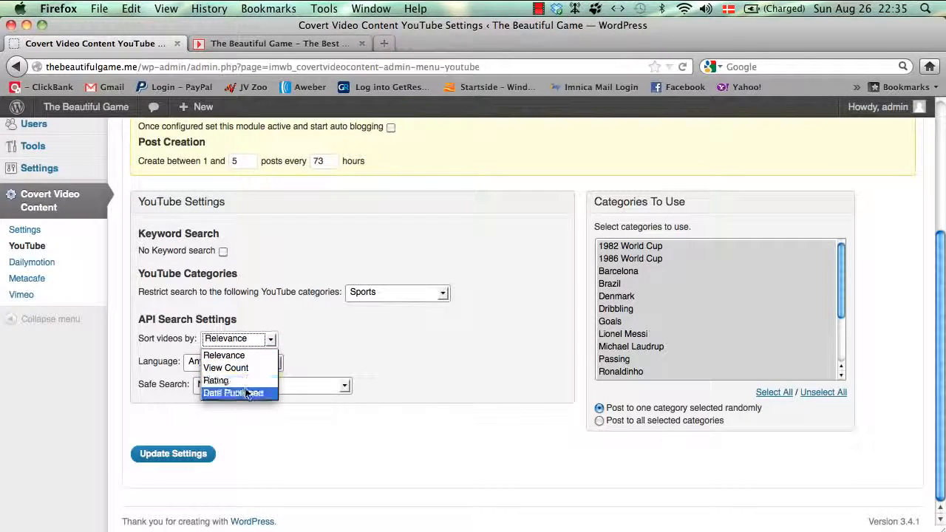
left_click(326, 346)
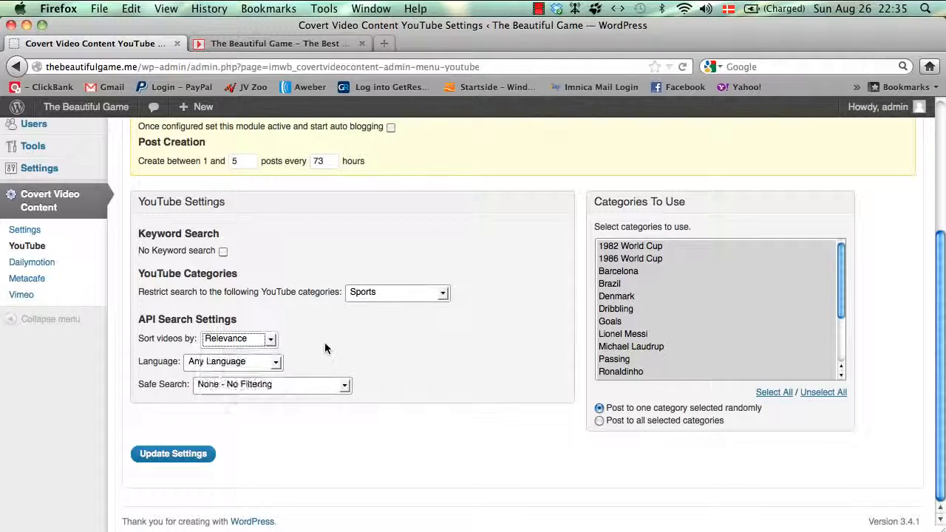
left_click(256, 345)
left_click(256, 369)
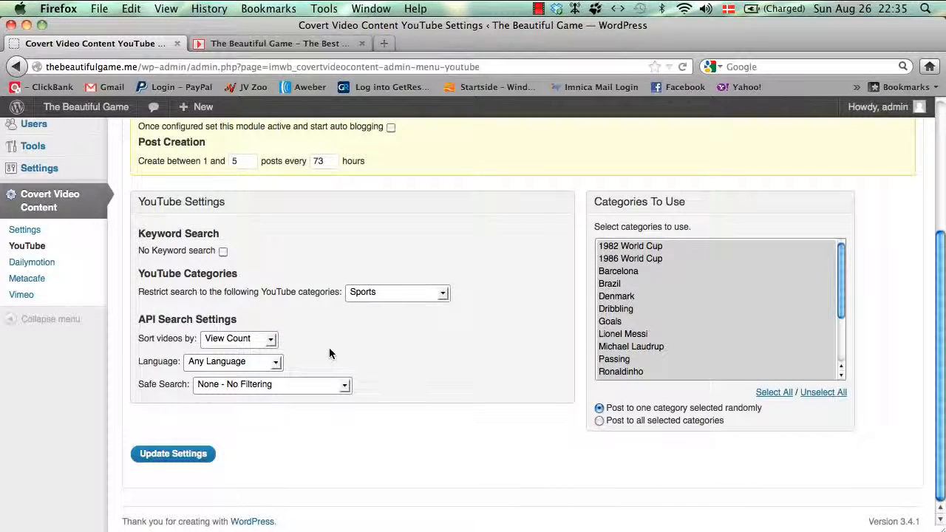
left_click(218, 340)
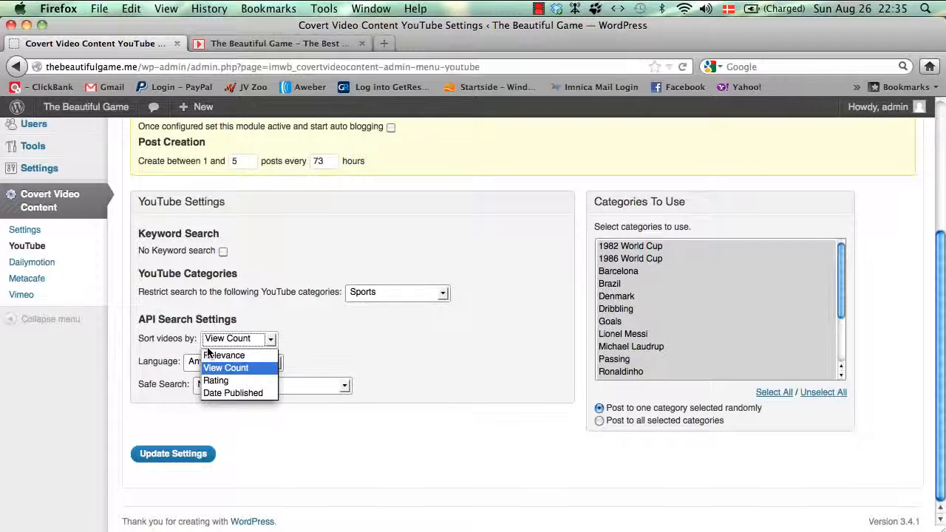
left_click(228, 382)
left_click(263, 341)
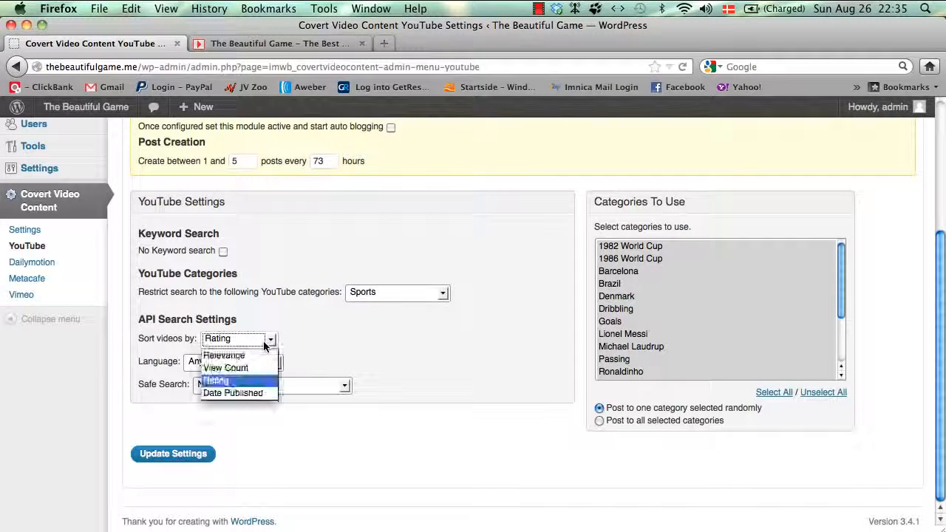
left_click(260, 394)
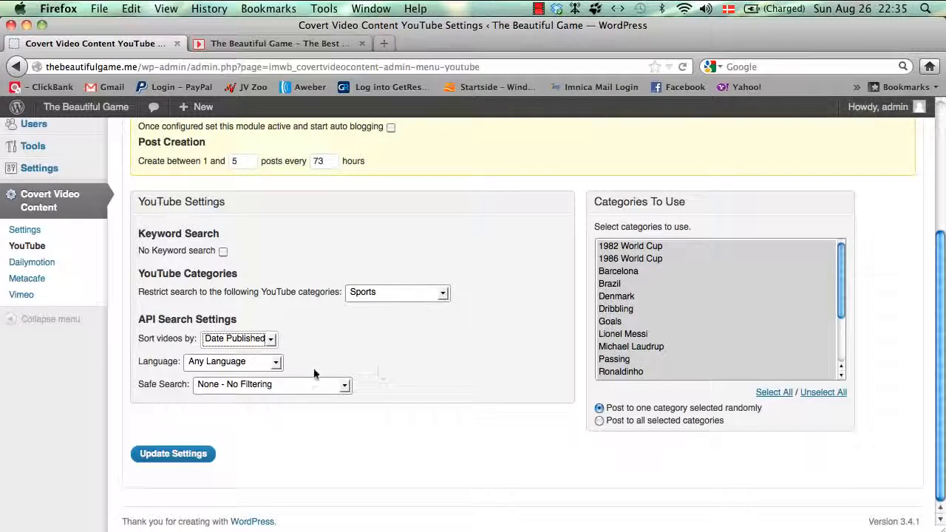
left_click(262, 341)
left_click(244, 354)
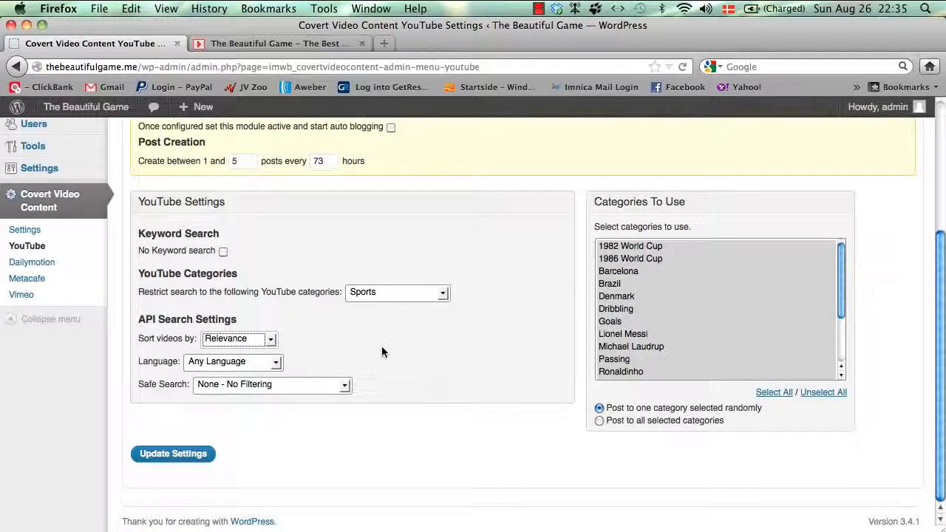
left_click(271, 362)
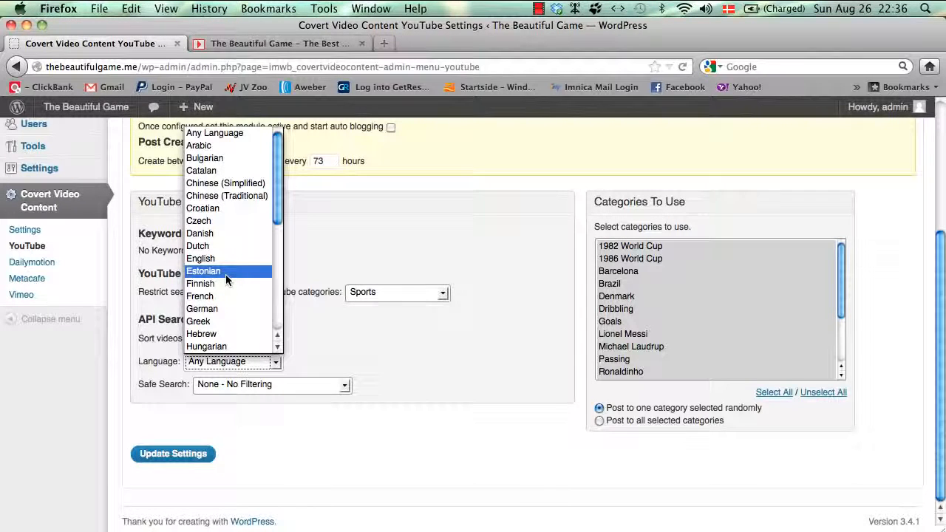
left_click(227, 246)
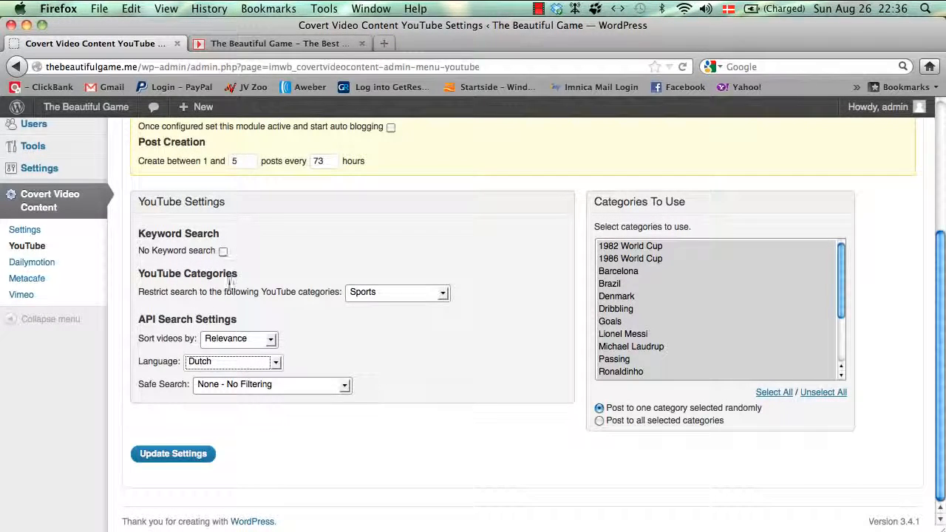
left_click(198, 363)
scroll(233, 288, "down", 6)
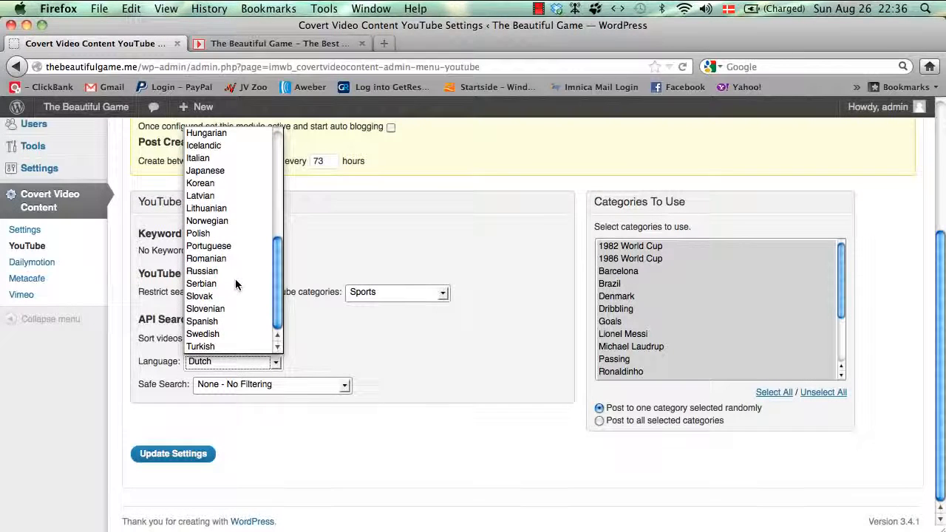
scroll(236, 285, "up", 6)
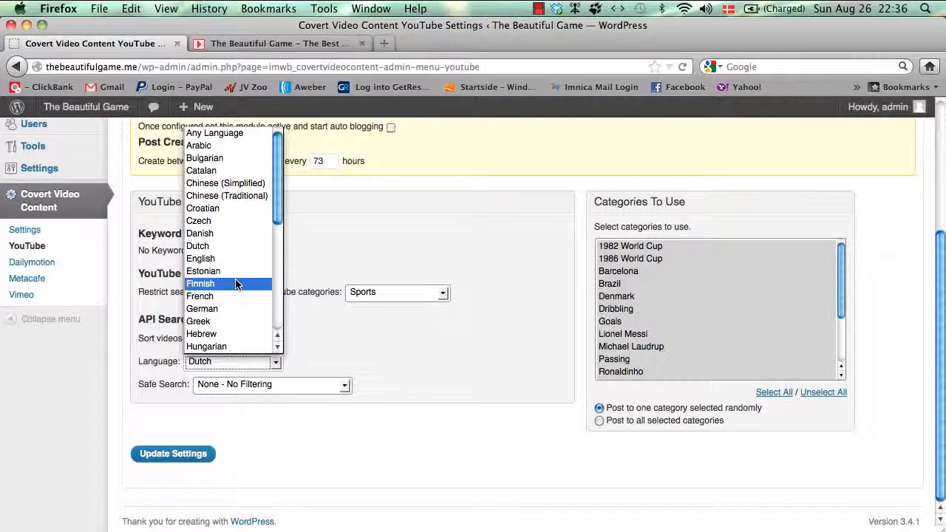
left_click(353, 265)
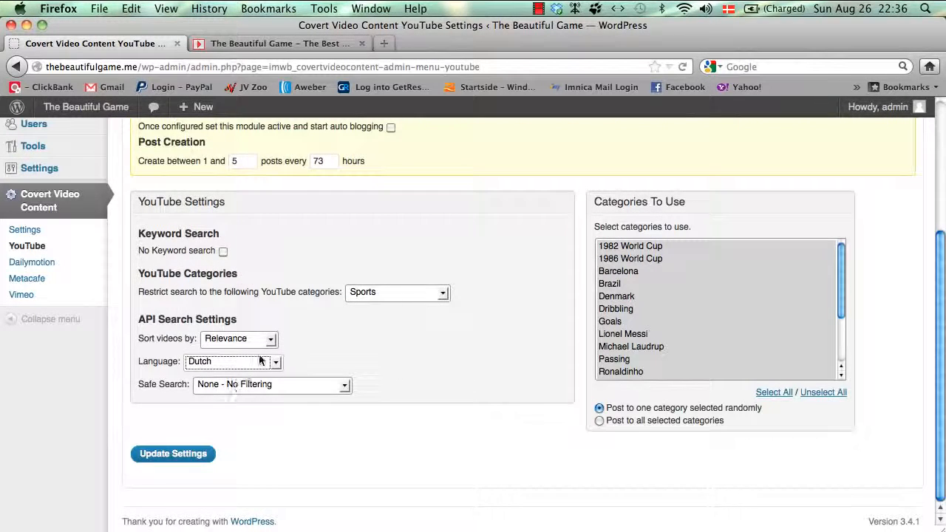
left_click(260, 361)
left_click(214, 134)
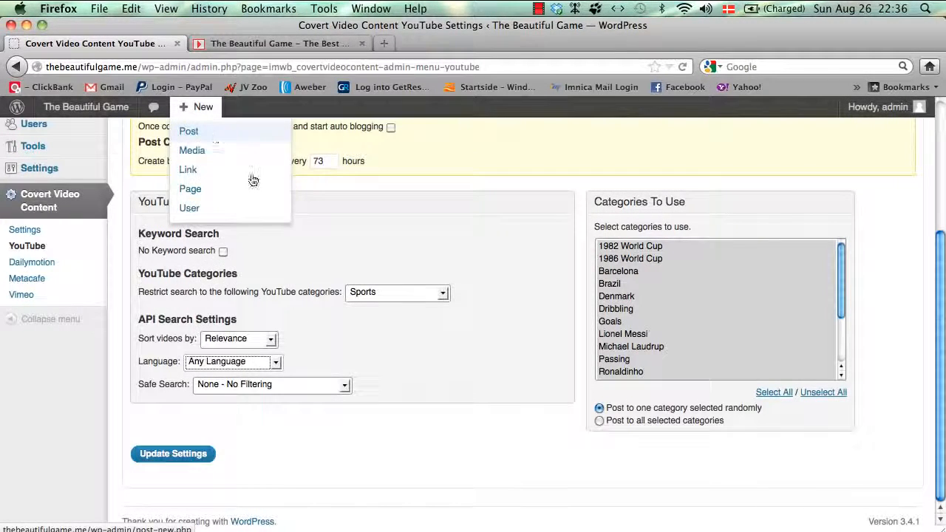
left_click(259, 386)
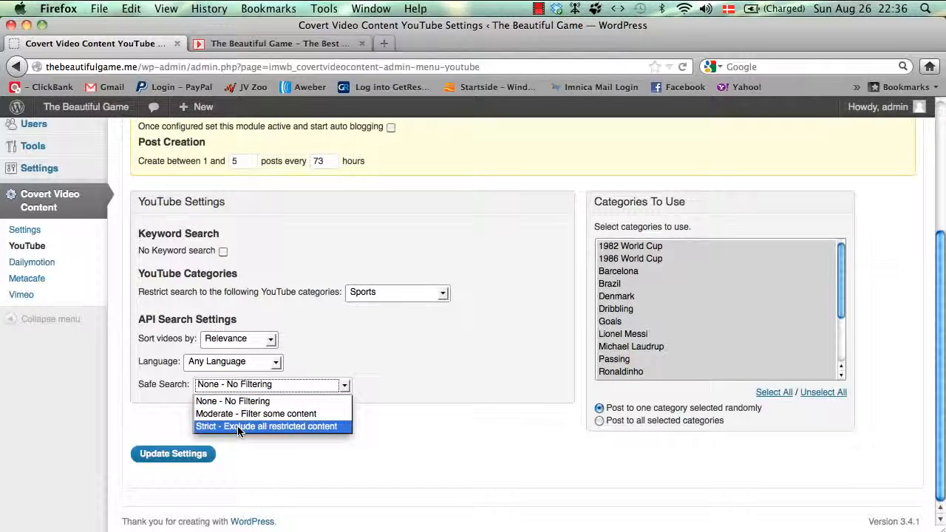
left_click(425, 343)
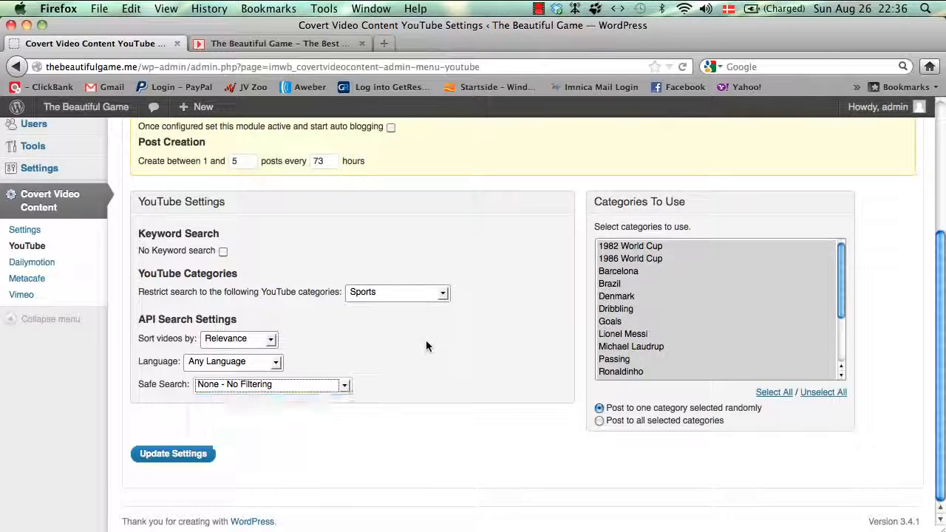
left_click(291, 389)
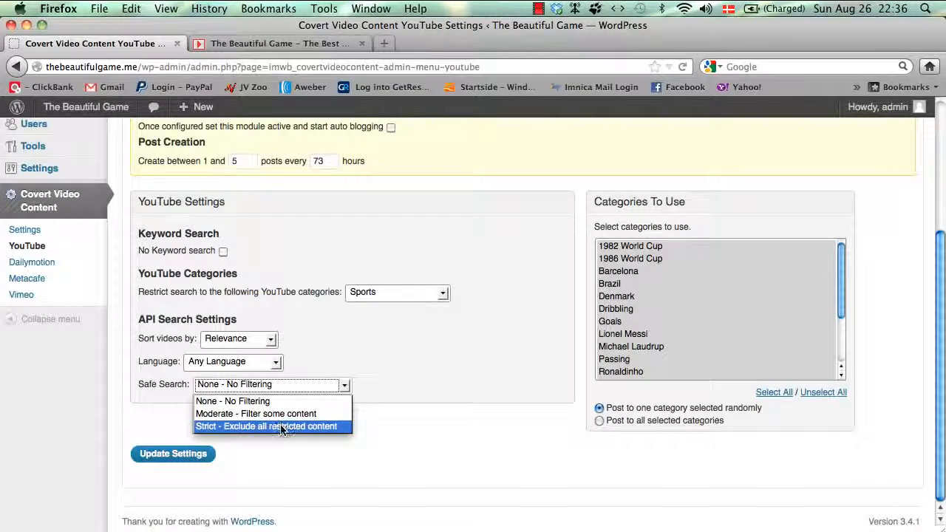
left_click(282, 426)
left_click(327, 386)
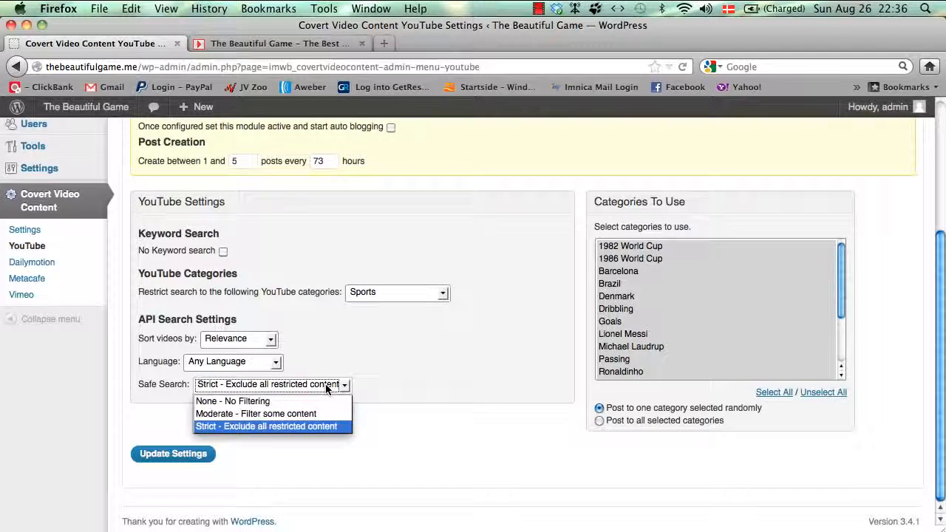
left_click(316, 415)
left_click(318, 385)
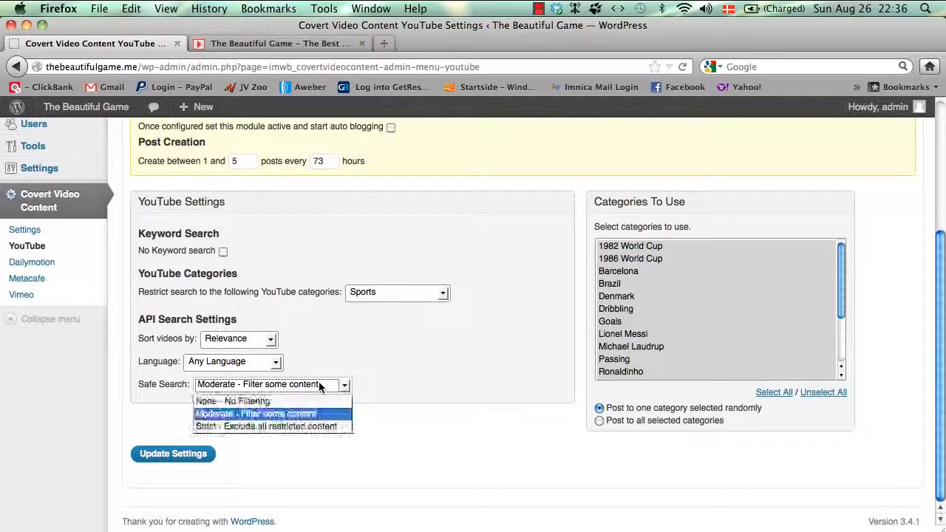
left_click(309, 403)
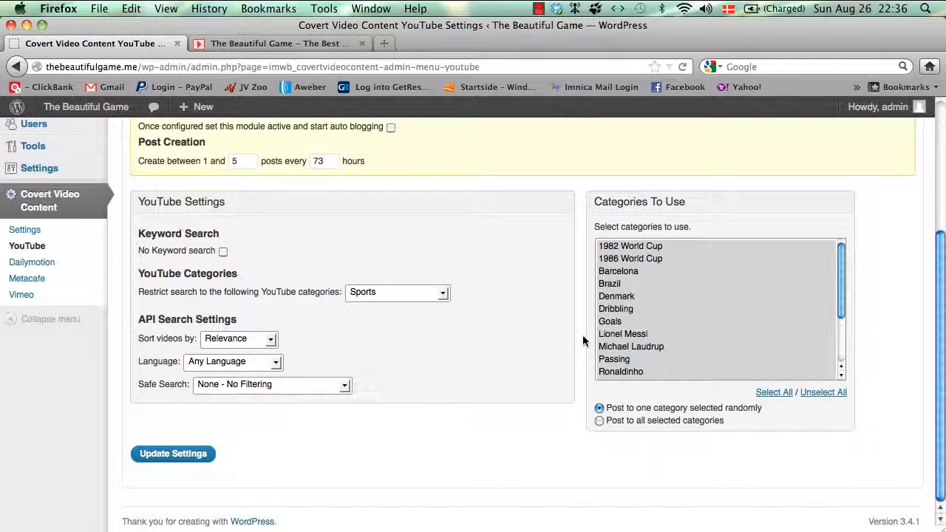
Step: Use Michael Laudrup as the category, posting to one random category, and save
left_click(671, 346)
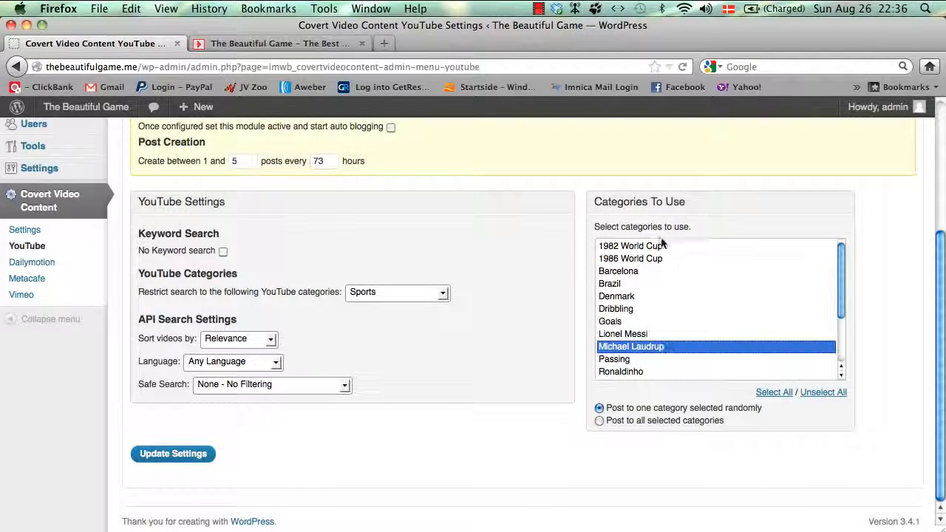
scroll(651, 253, "down", 3)
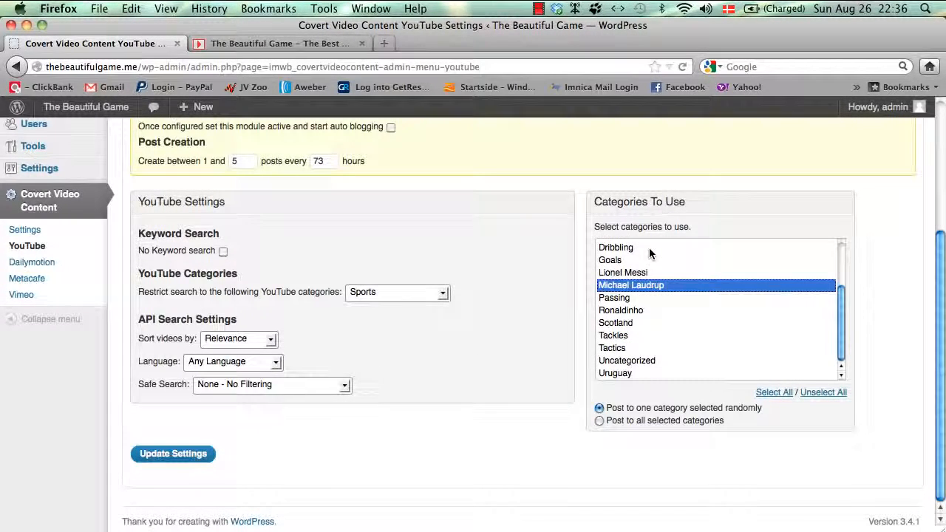
scroll(685, 409, "up", 5)
scroll(685, 408, "down", 5)
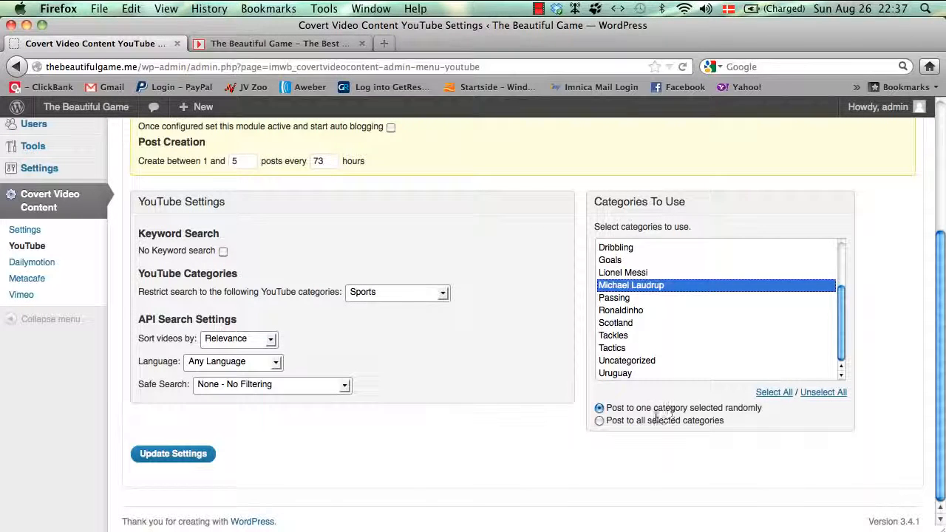
left_click(598, 419)
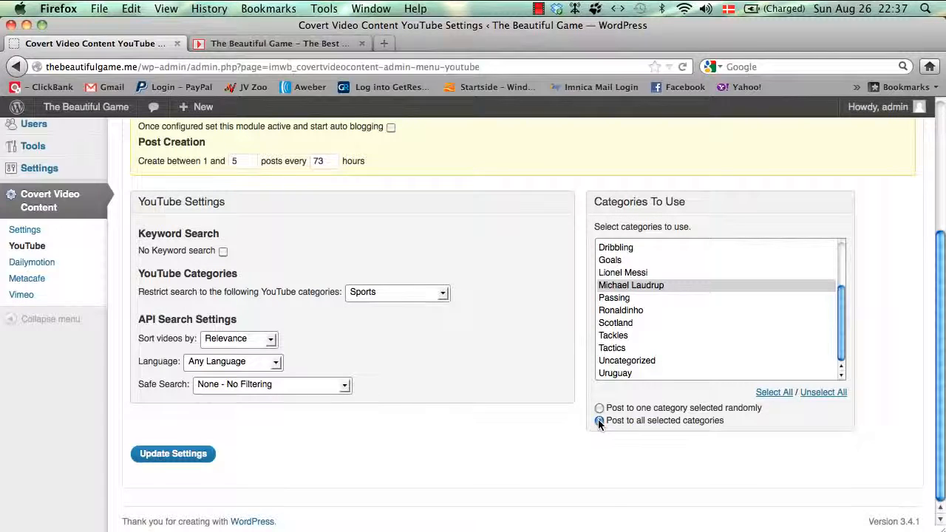
left_click(598, 408)
left_click(639, 285)
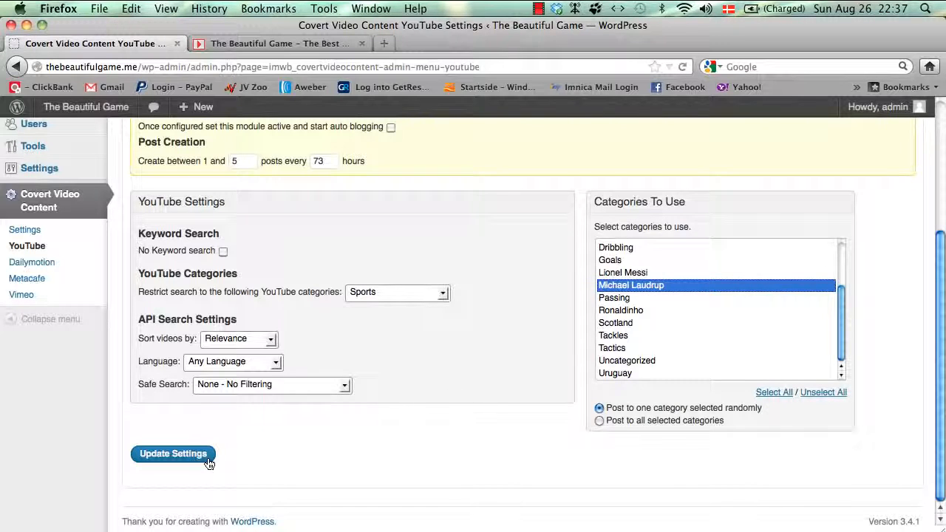
left_click(203, 463)
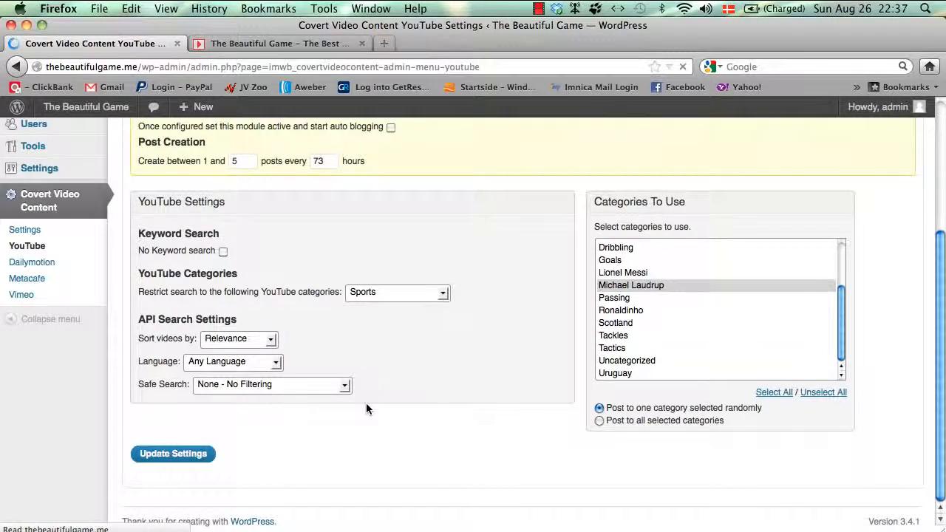
Step: Turn on YouTube auto blogging and start filling in the post count and hour interval
scroll(368, 409, "down", 3)
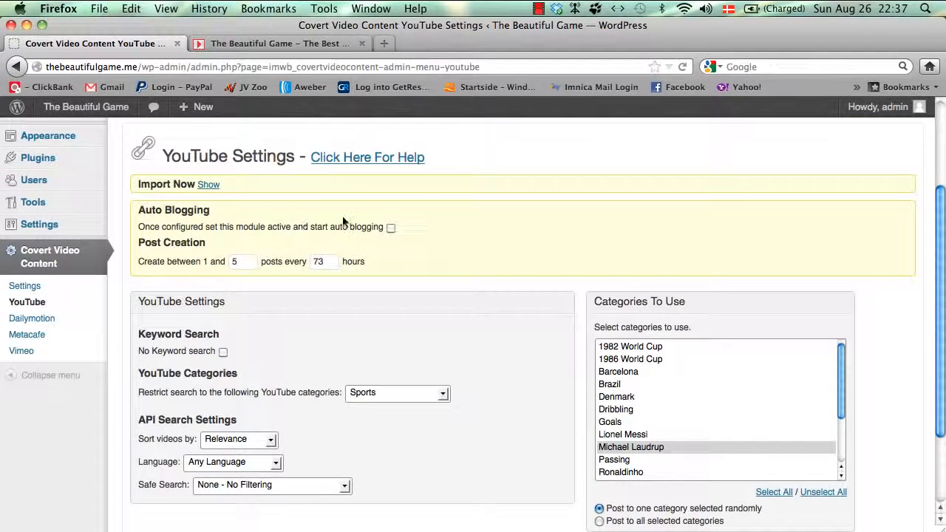
left_click(390, 228)
type("1")
key("Tab")
type("3")
double_click(322, 263)
type("36")
Step: Set the schedule to 1 post every 24 hours and save the settings
double_click(249, 264)
type("1")
double_click(335, 264)
type("2")
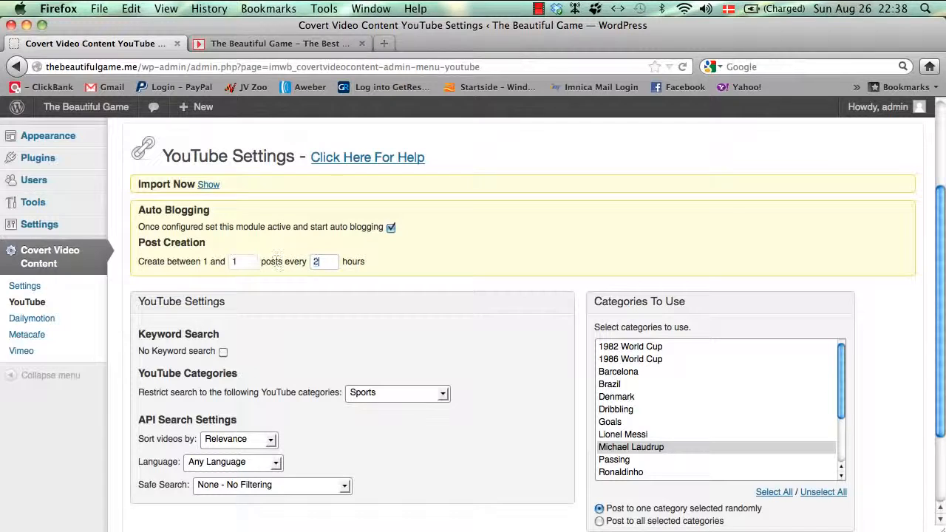
type("4")
left_click(397, 263)
scroll(450, 280, "down", 3)
left_click(170, 453)
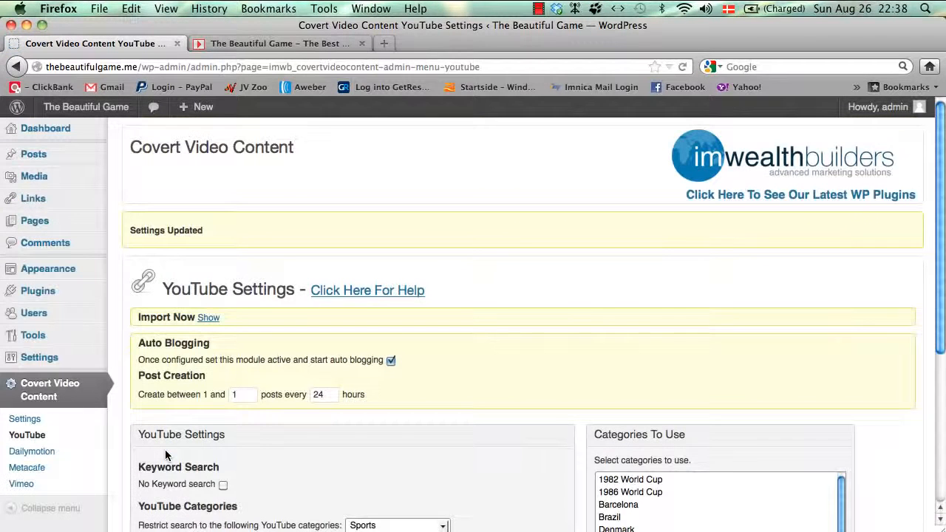
Step: Return to the Covert Video Content settings and trigger Run Now for the modules
left_click(32, 425)
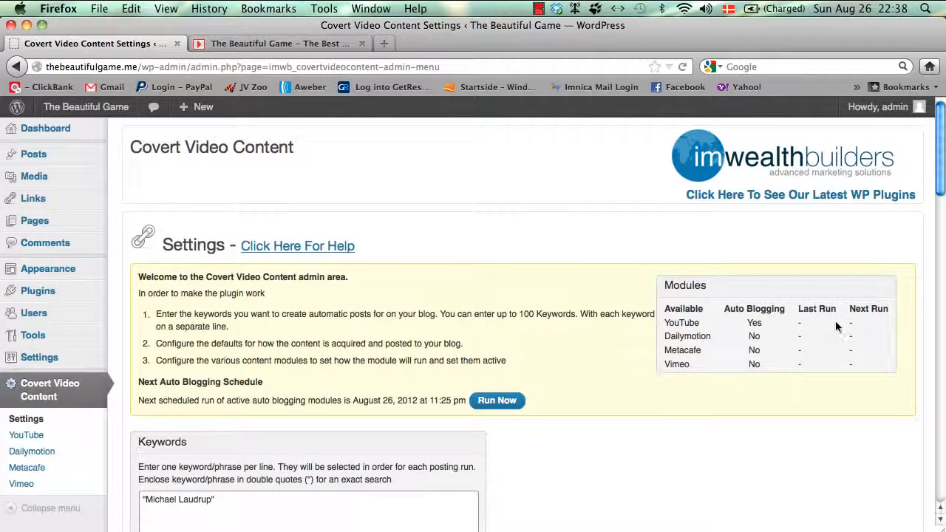
left_click(506, 409)
Step: Open All Posts to find the new 'Michael Laudrup Brilliance' post in the list
mouse_move(85, 157)
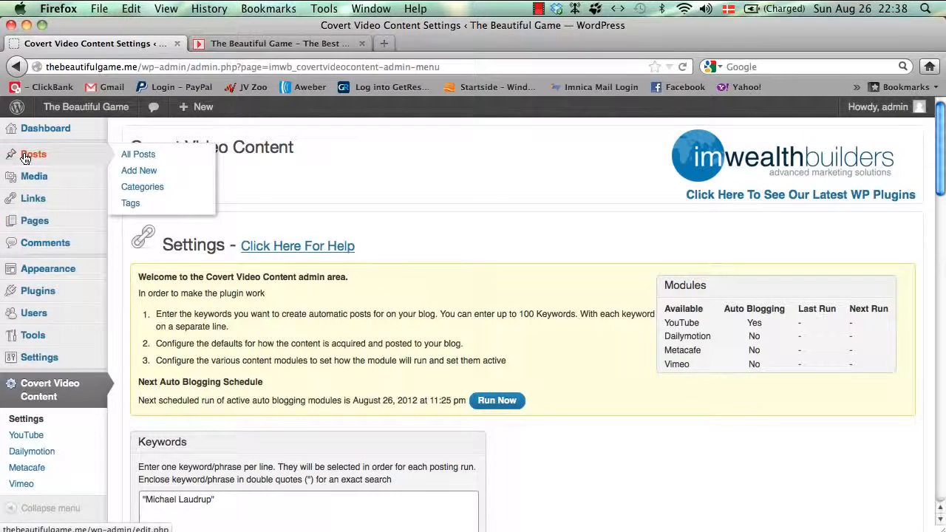
left_click(133, 156)
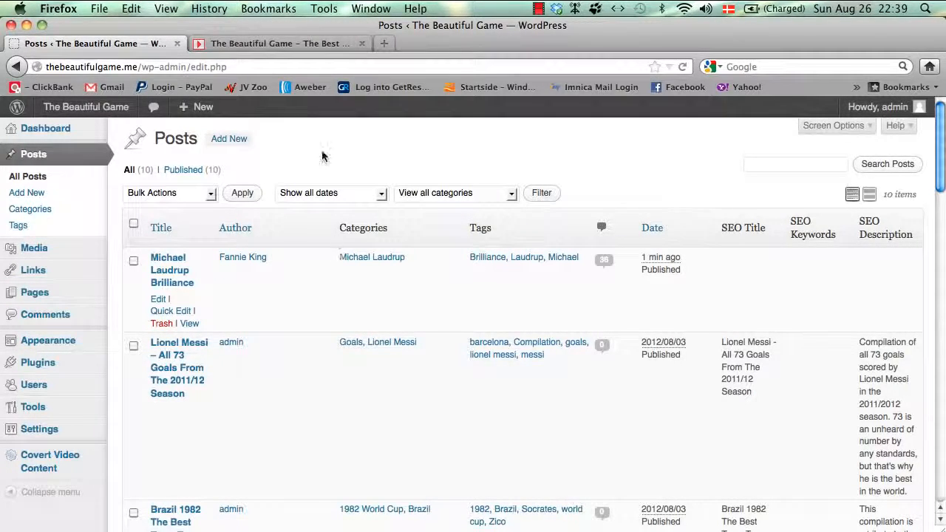
Step: On the public site, reload Home and open the 'Michael Laudrup Brilliance' video post
left_click(311, 50)
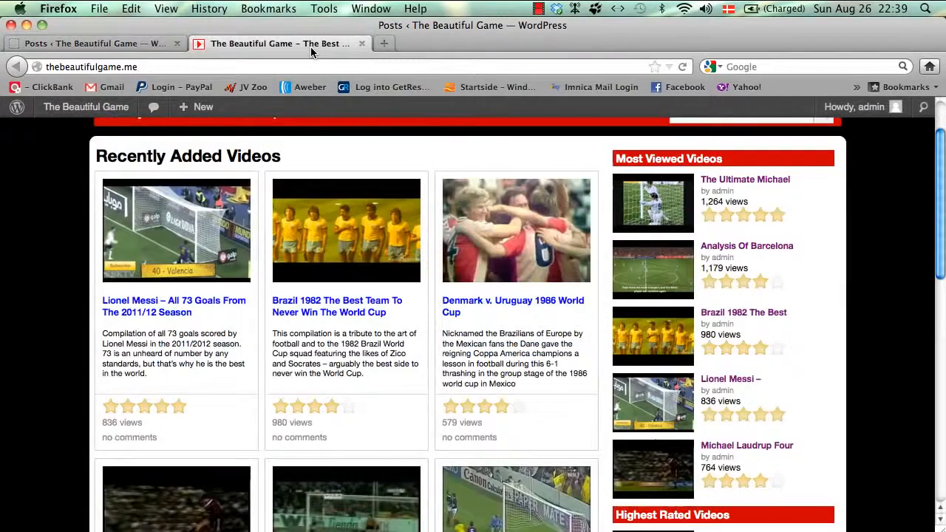
scroll(302, 258, "up", 1)
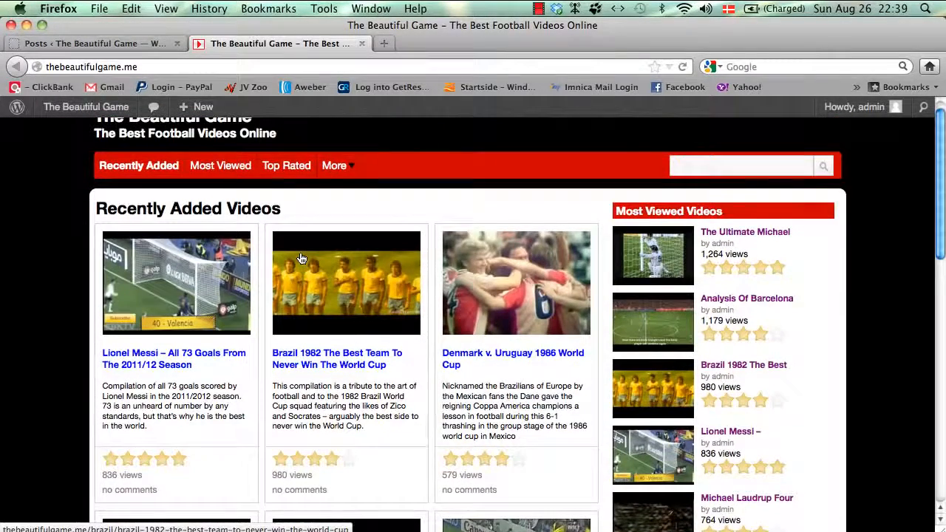
scroll(301, 259, "up", 1)
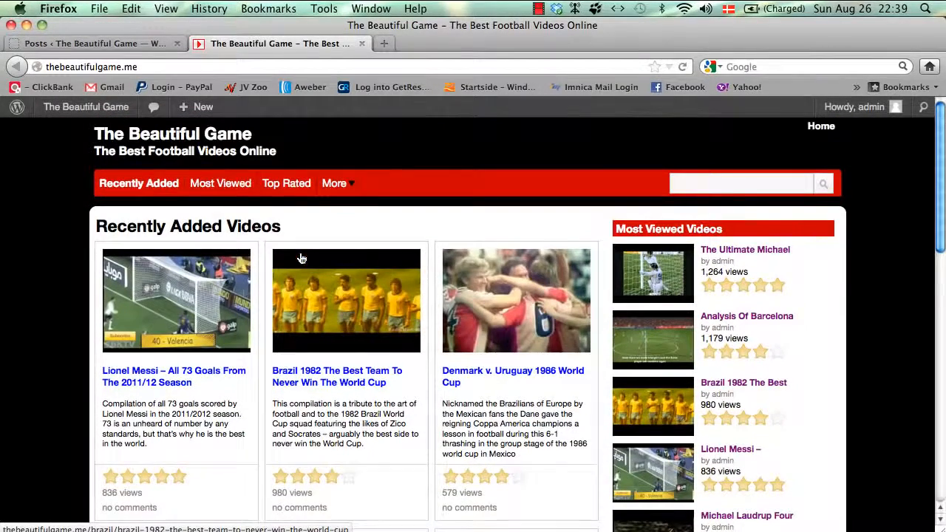
left_click(823, 129)
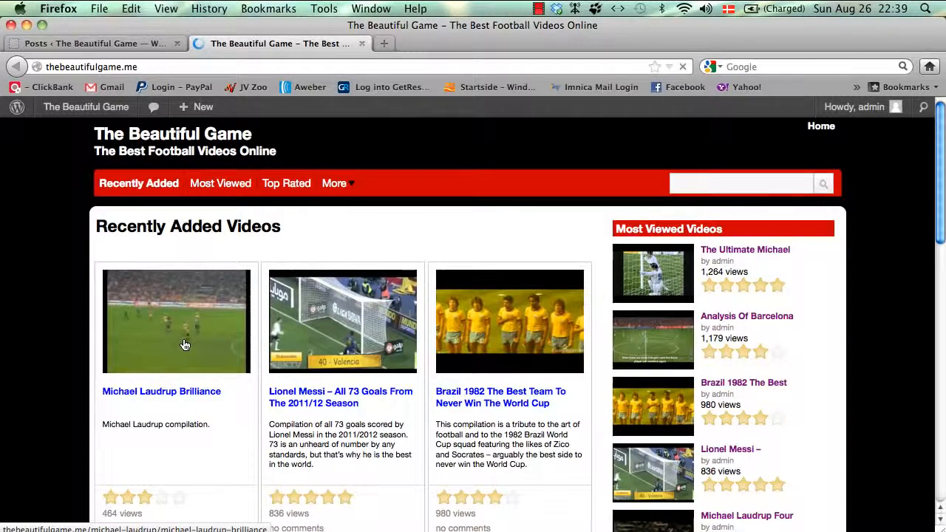
left_click(185, 345)
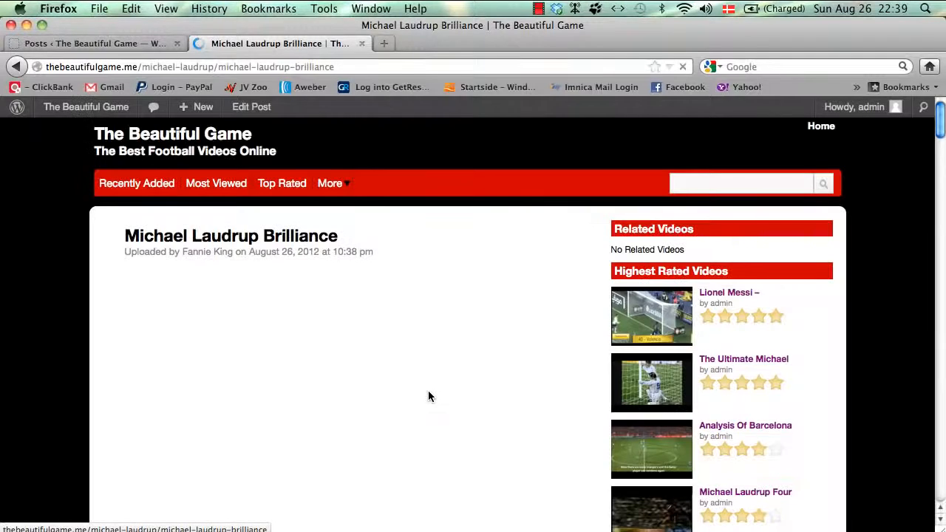
scroll(429, 392, "down", 1)
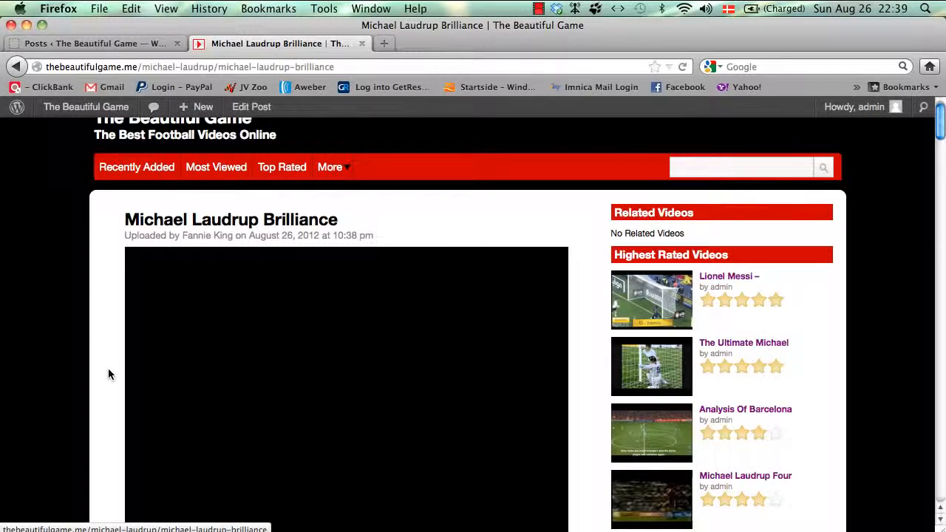
scroll(108, 374, "down", 5)
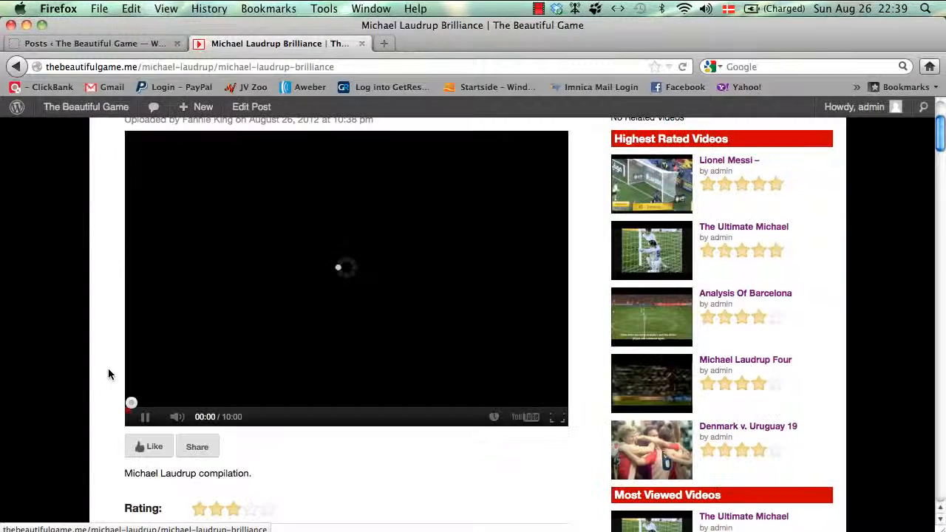
left_click(145, 419)
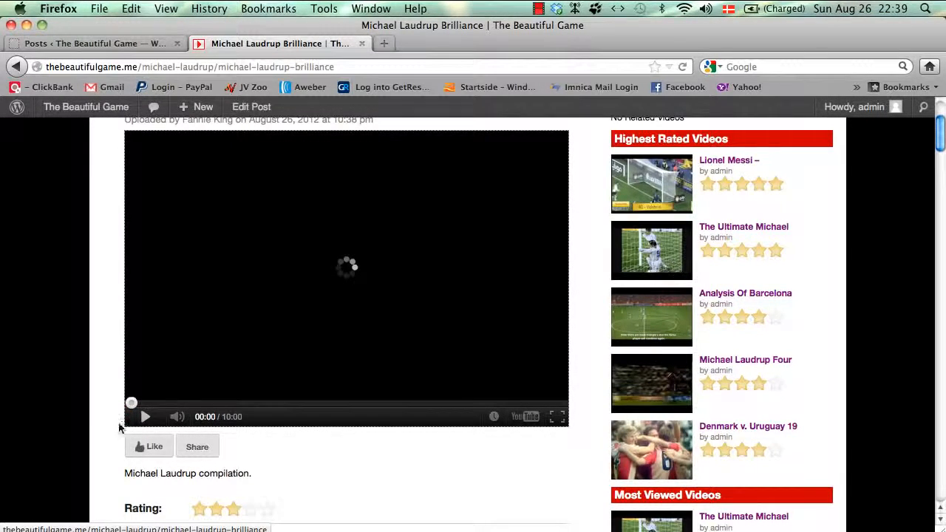
scroll(112, 433, "down", 5)
scroll(112, 434, "down", 3)
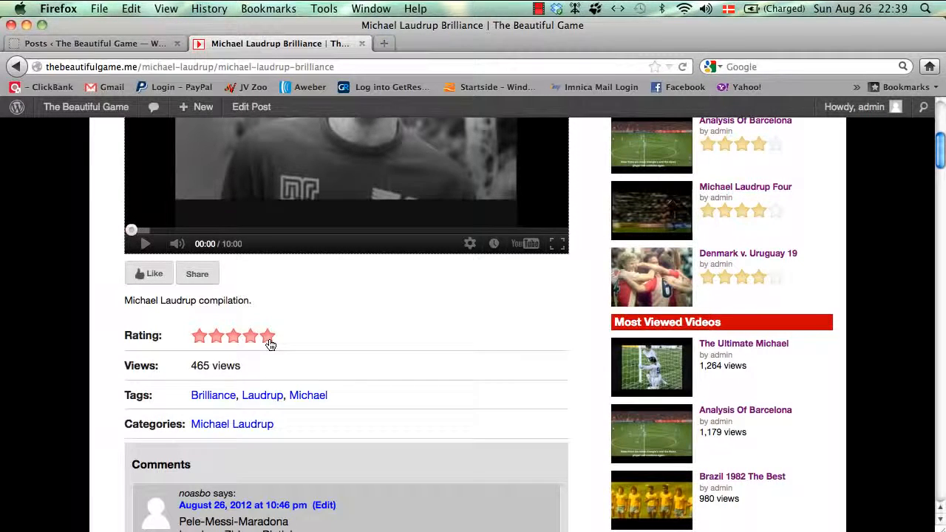
left_click(268, 338)
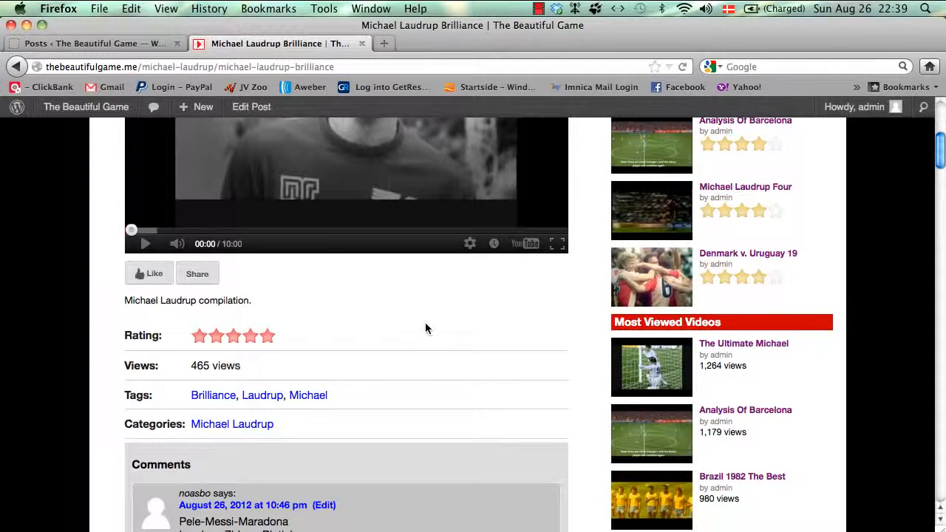
scroll(186, 359, "down", 1)
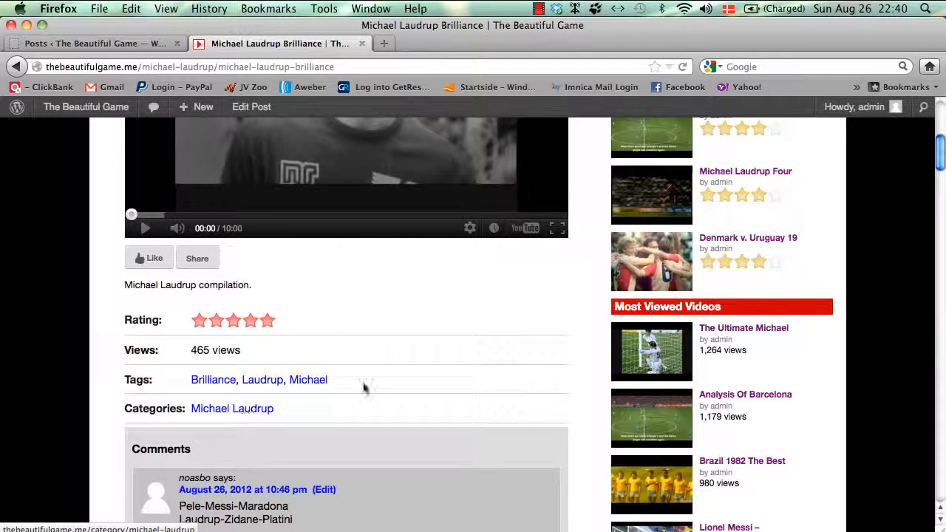
scroll(363, 387, "down", 2)
scroll(362, 386, "up", 2)
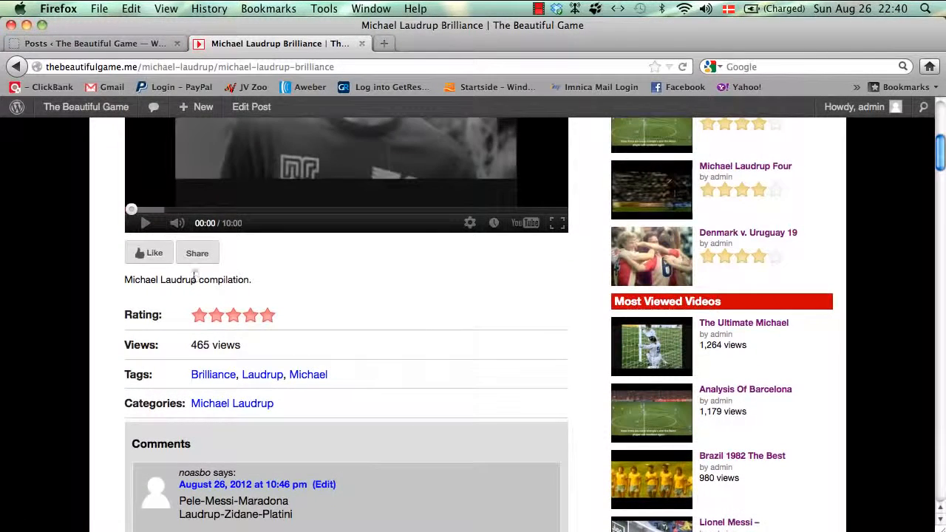
left_click_drag(252, 282, 122, 279)
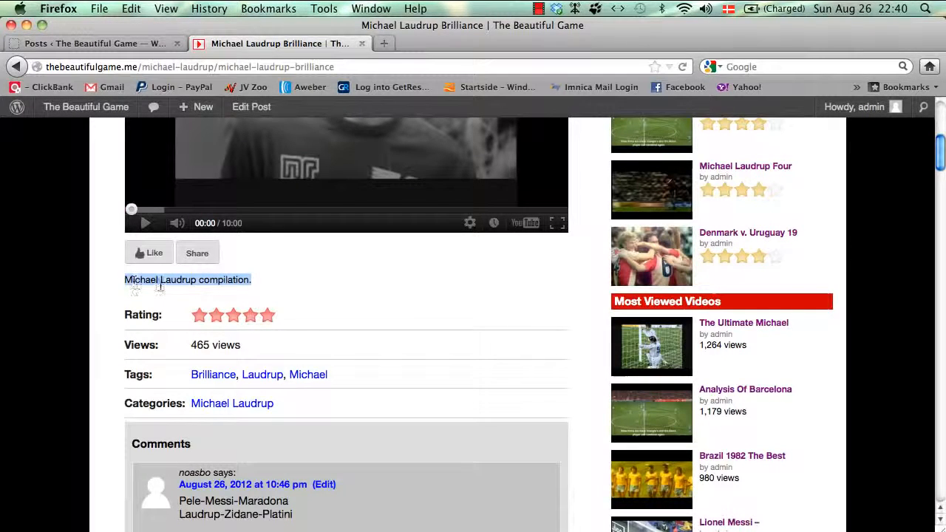
scroll(390, 299, "up", 3)
scroll(390, 299, "up", 3)
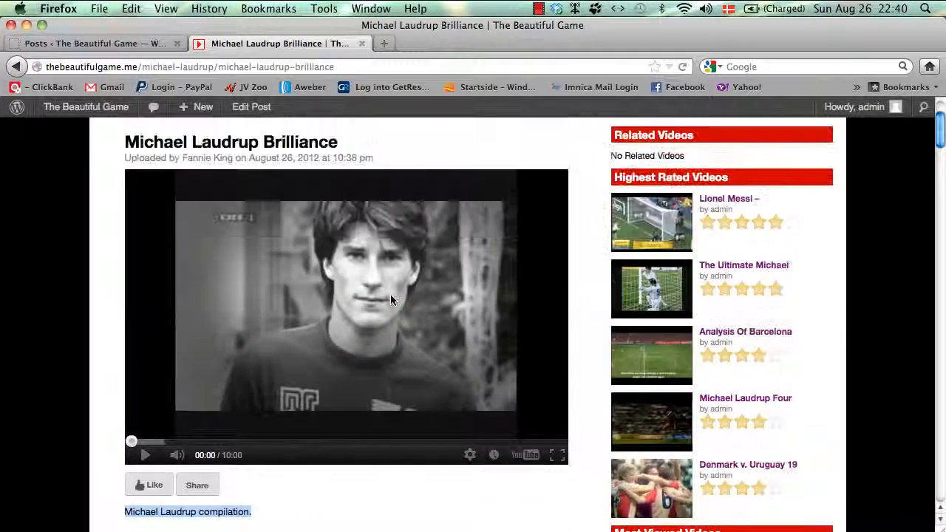
scroll(390, 299, "down", 6)
scroll(390, 299, "down", 4)
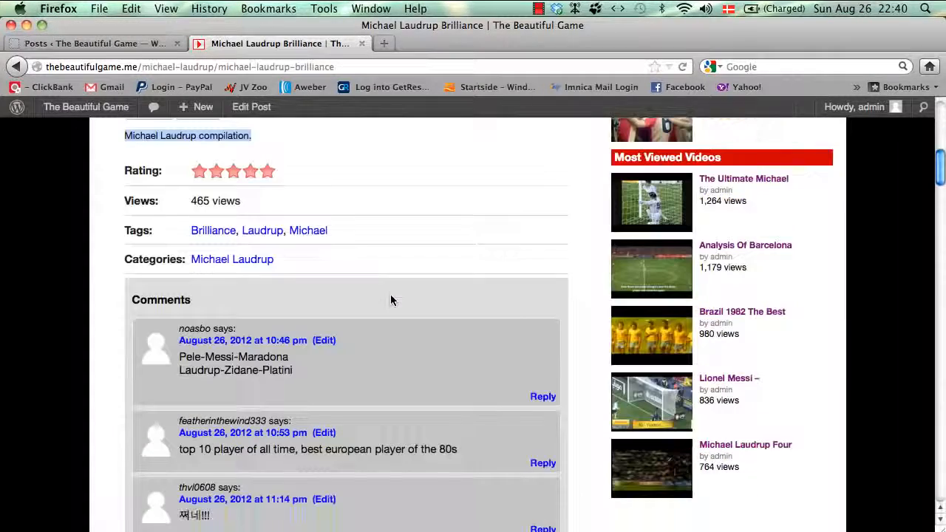
scroll(391, 299, "down", 1)
scroll(391, 299, "down", 6)
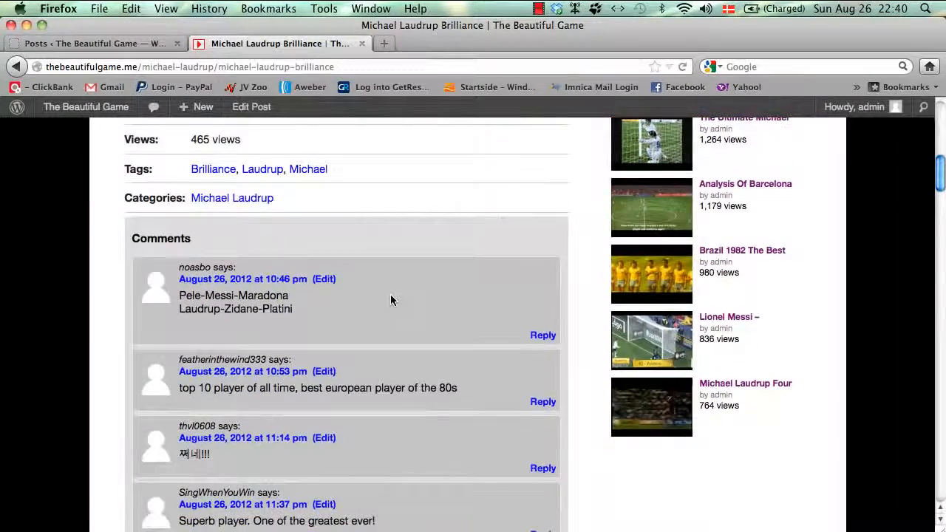
scroll(391, 299, "down", 8)
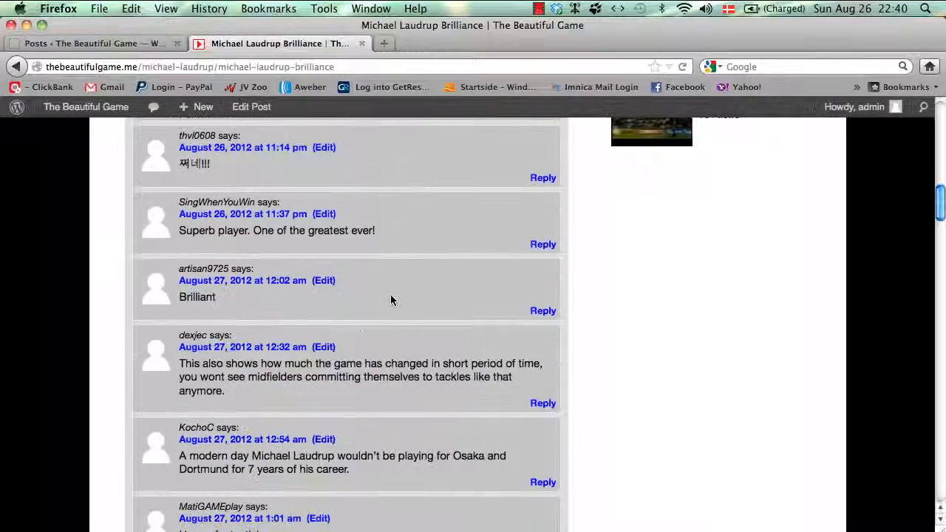
scroll(391, 300, "down", 9)
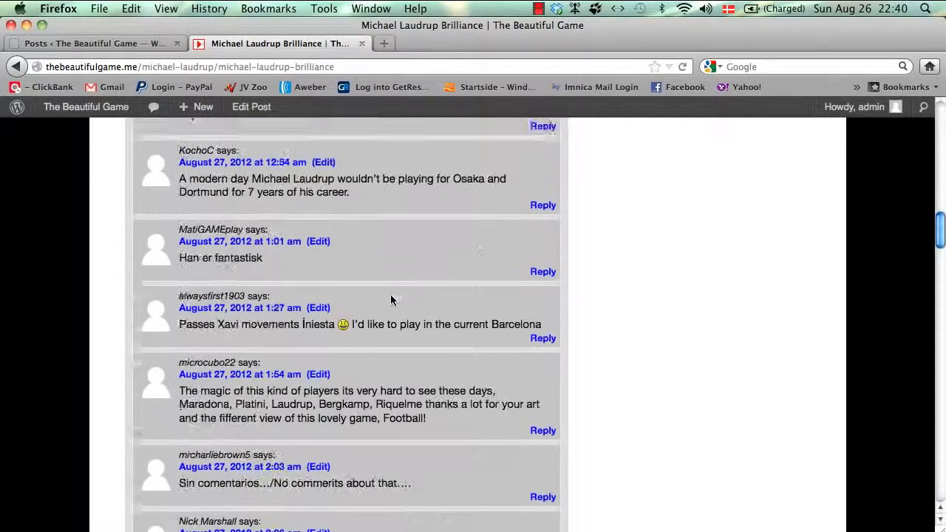
scroll(391, 299, "down", 9)
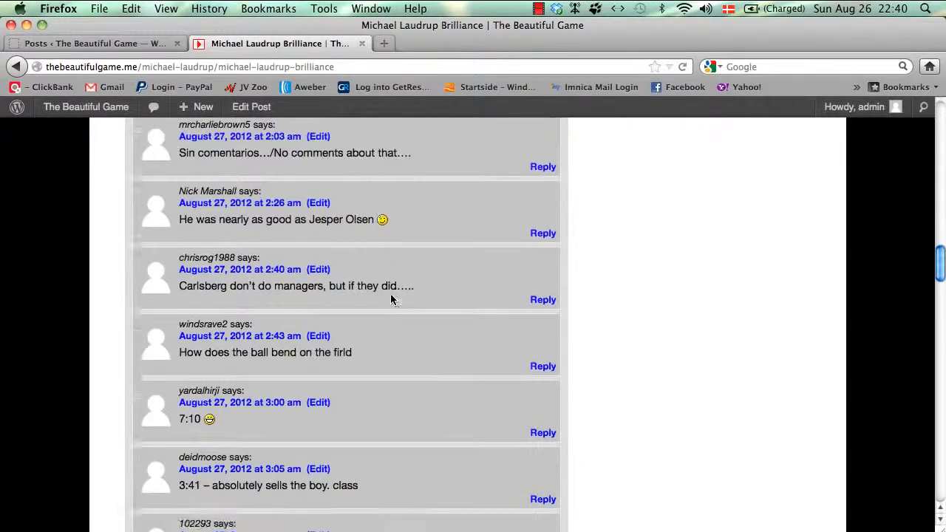
scroll(391, 299, "up", 20)
scroll(391, 297, "up", 20)
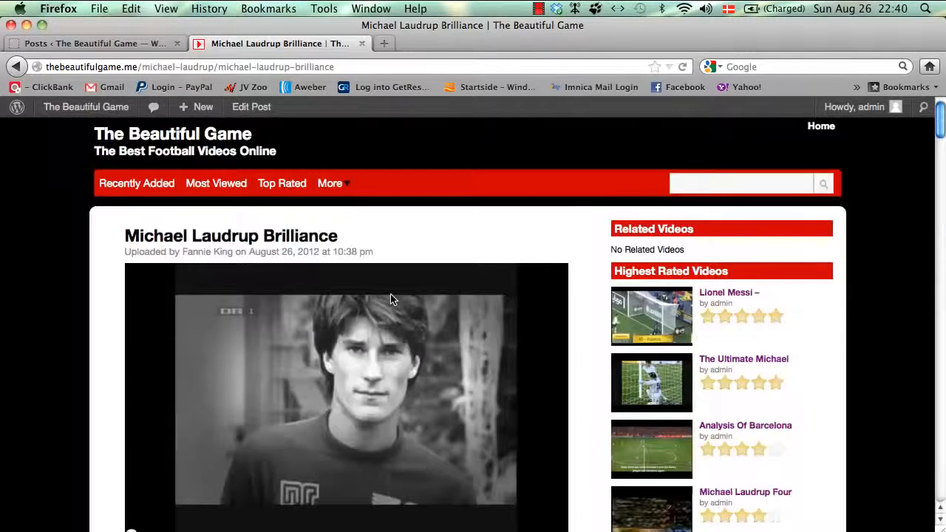
Step: From the posts list, go to Covert Video Content Settings, then its YouTube module page
left_click(88, 44)
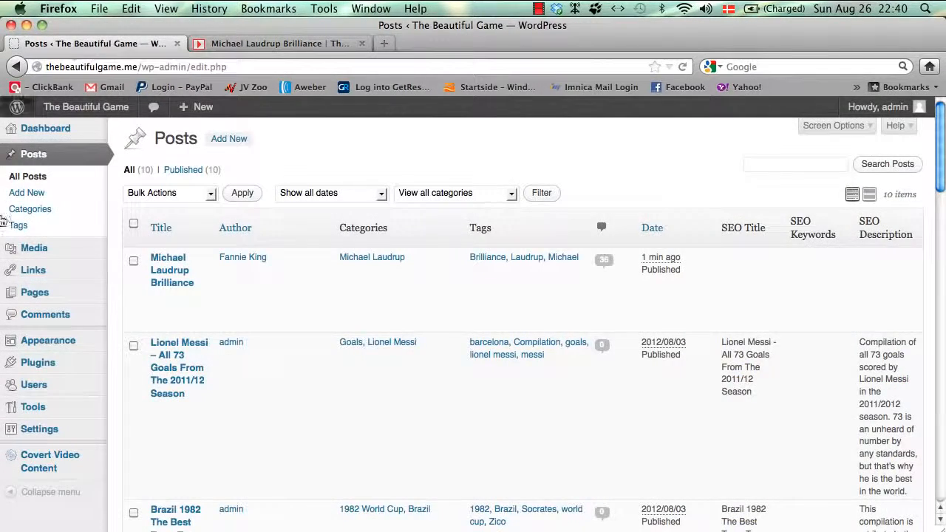
mouse_move(67, 458)
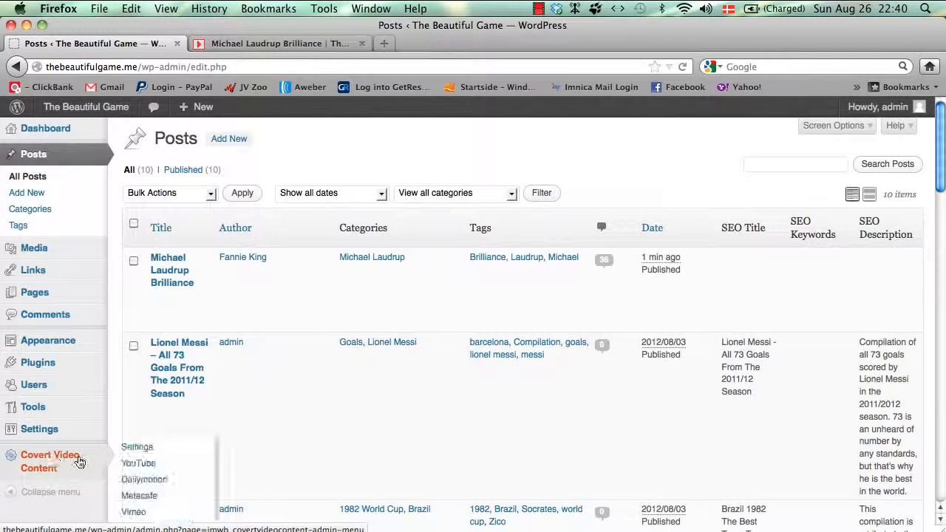
left_click(152, 448)
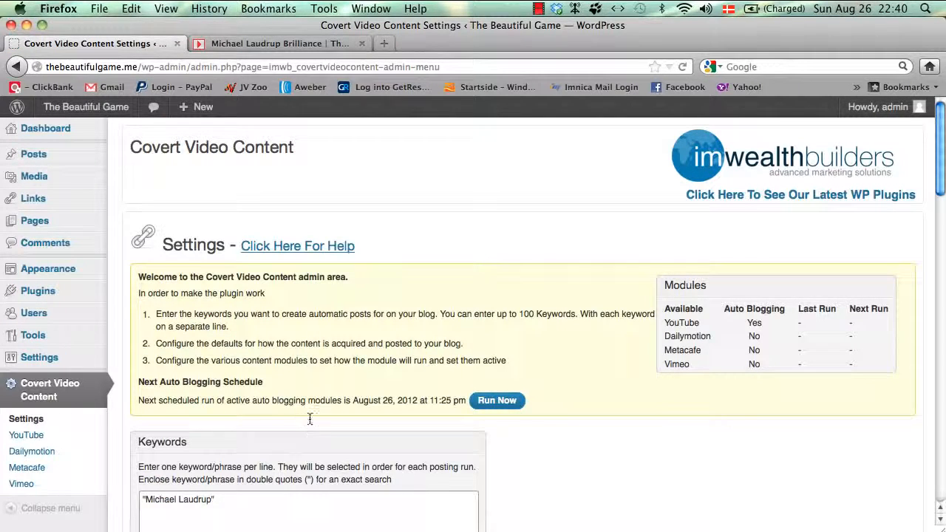
scroll(554, 409, "down", 3)
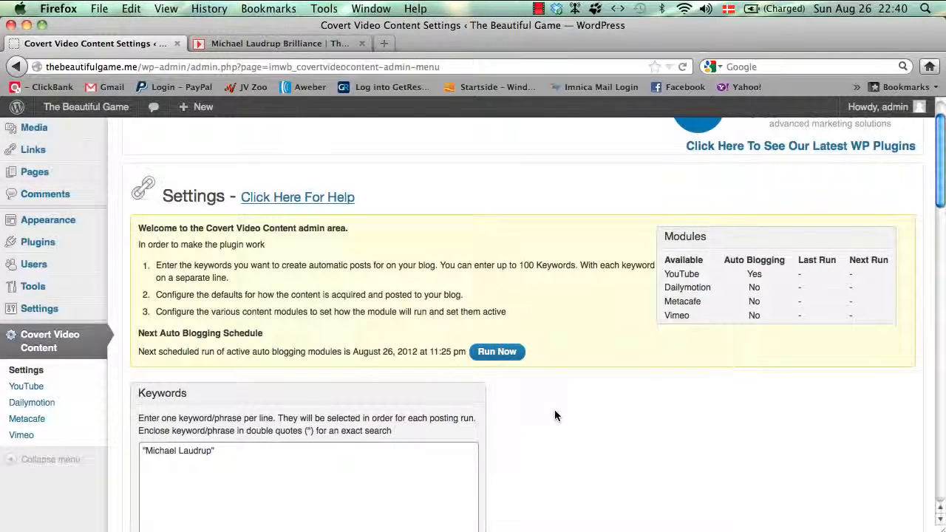
scroll(554, 415, "down", 1)
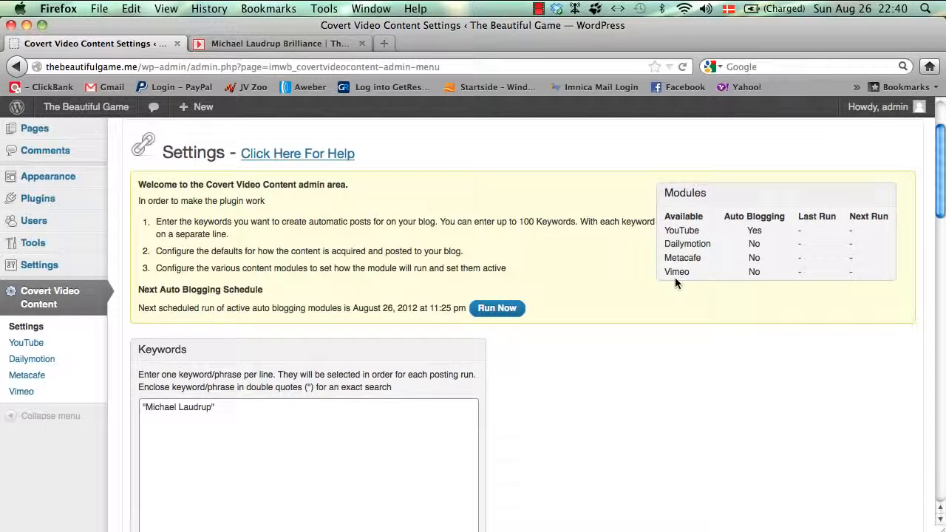
left_click(51, 345)
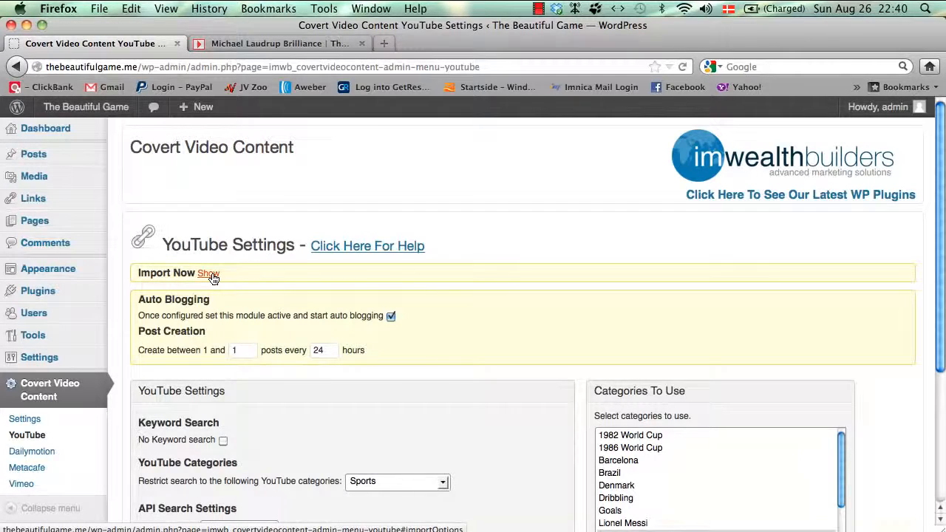
Step: Expand the Import Now options on the YouTube Settings page
left_click(210, 274)
scroll(202, 334, "down", 3)
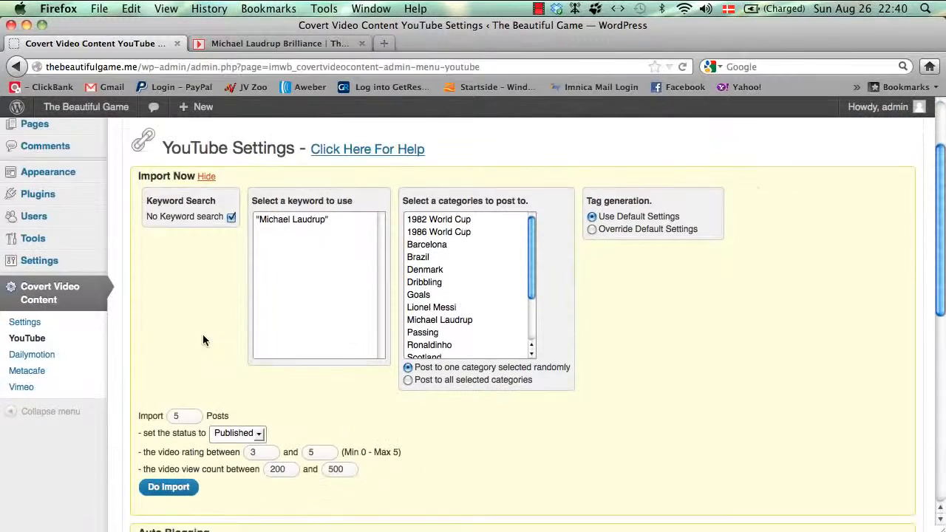
scroll(203, 334, "down", 3)
scroll(203, 334, "up", 5)
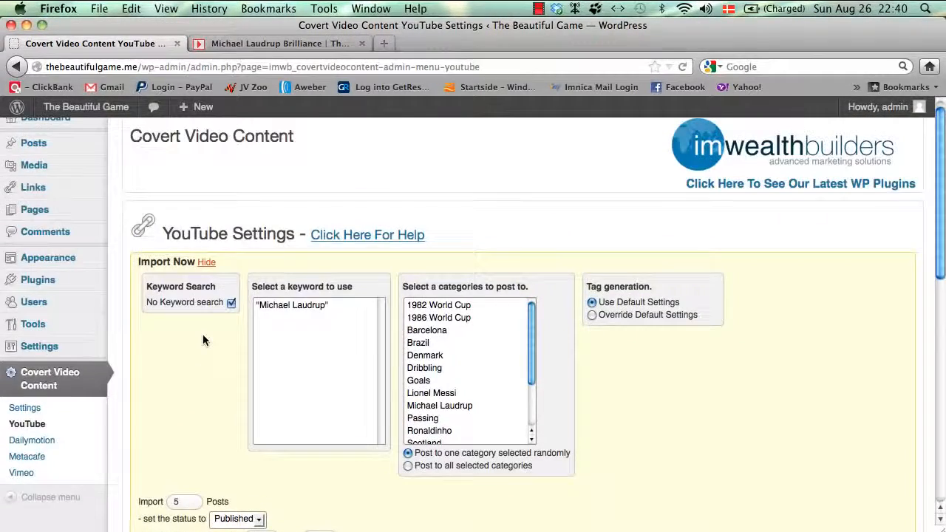
scroll(202, 334, "down", 1)
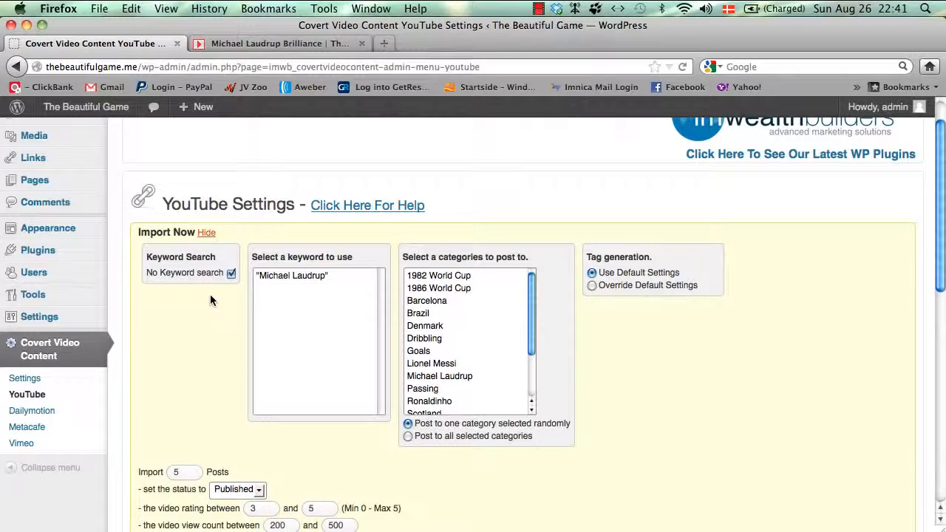
scroll(210, 295, "down", 1)
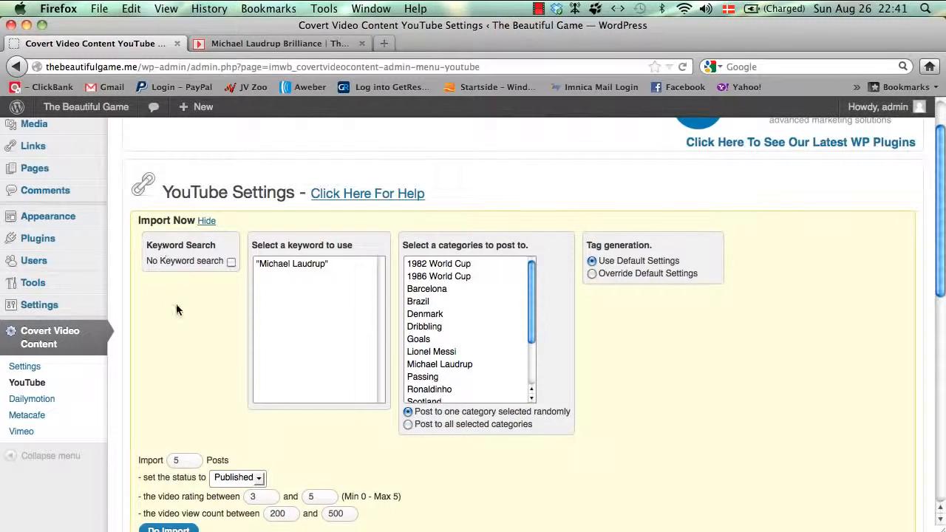
scroll(176, 304, "down", 4)
Step: Choose the Michael Laudrup keyword and category, leaving tags on Use Default Settings
left_click(331, 210)
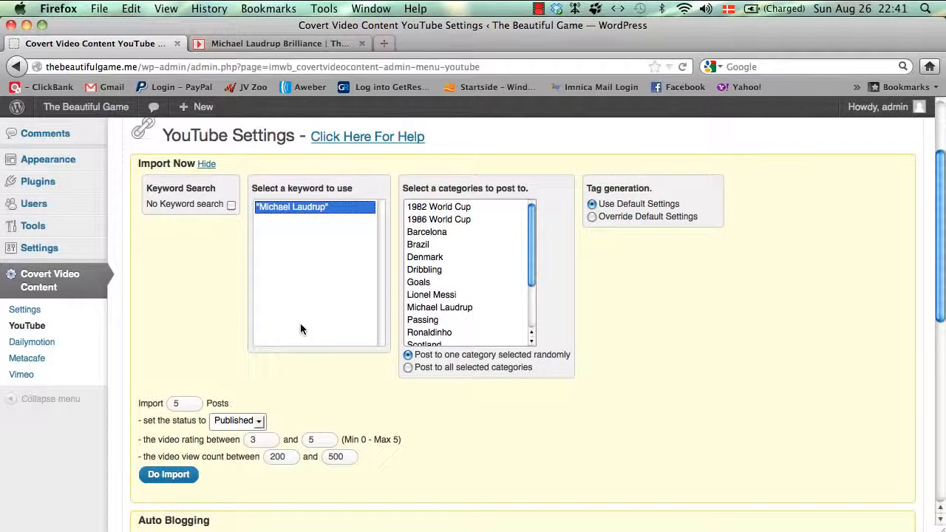
left_click(459, 309)
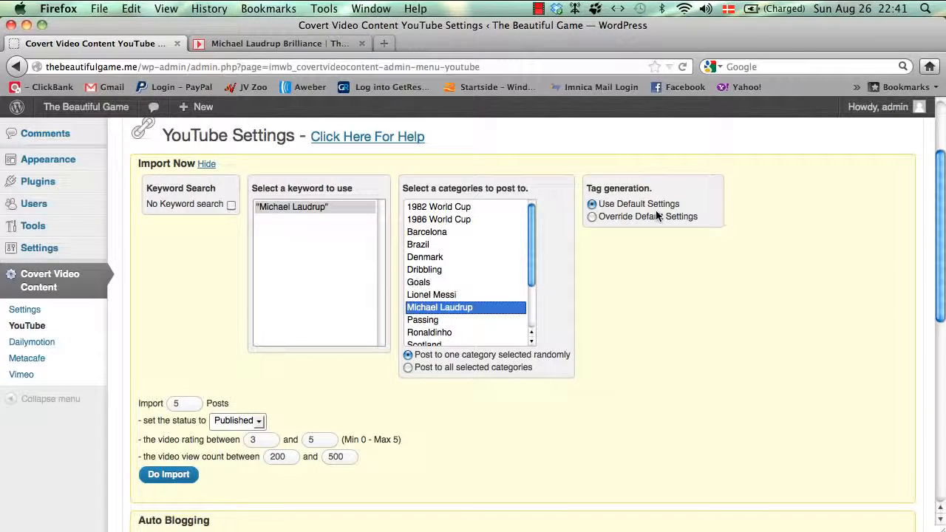
left_click(592, 217)
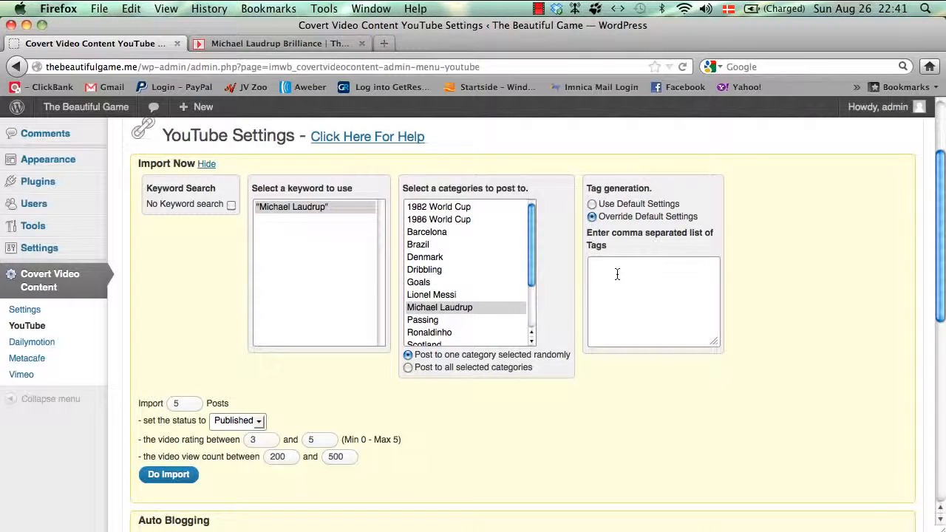
left_click(617, 274)
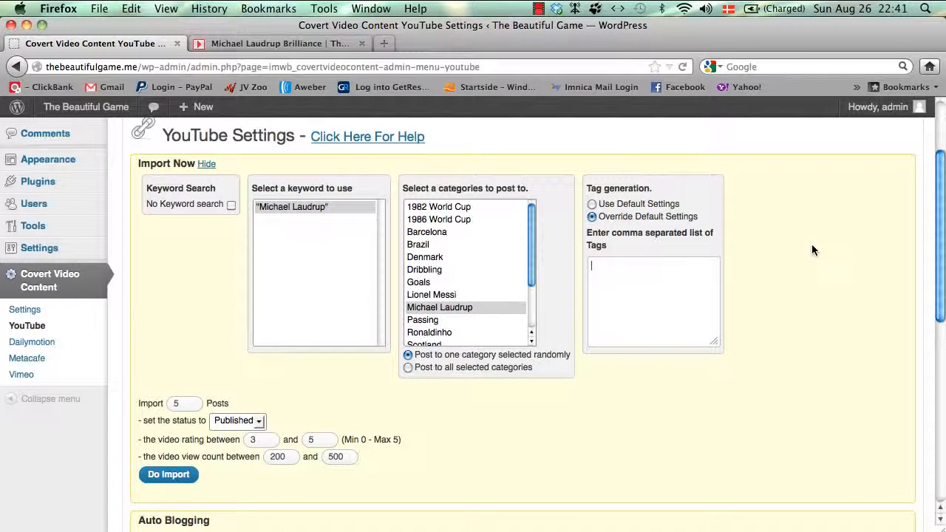
left_click(592, 204)
scroll(527, 368, "down", 2)
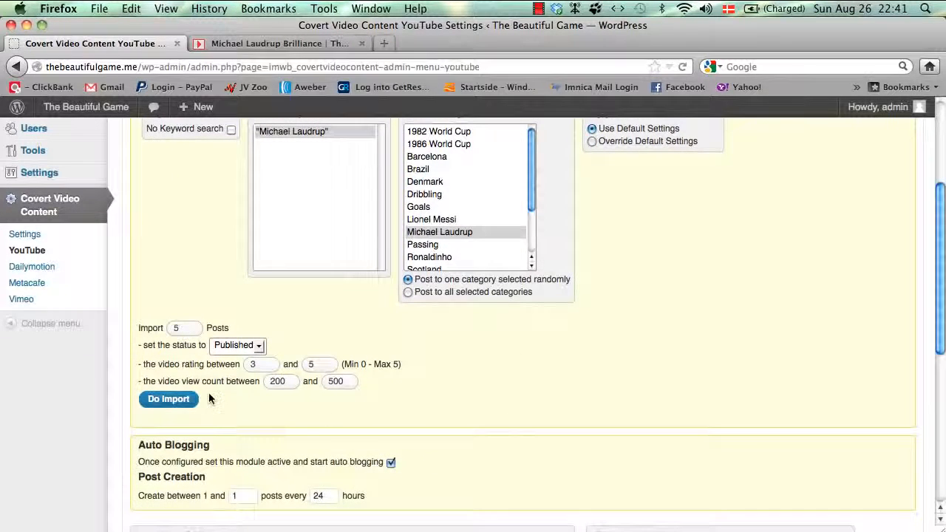
Step: Set the import count to 2 and the post status to Draft
left_click(156, 329)
double_click(176, 327)
type("2")
left_click(252, 345)
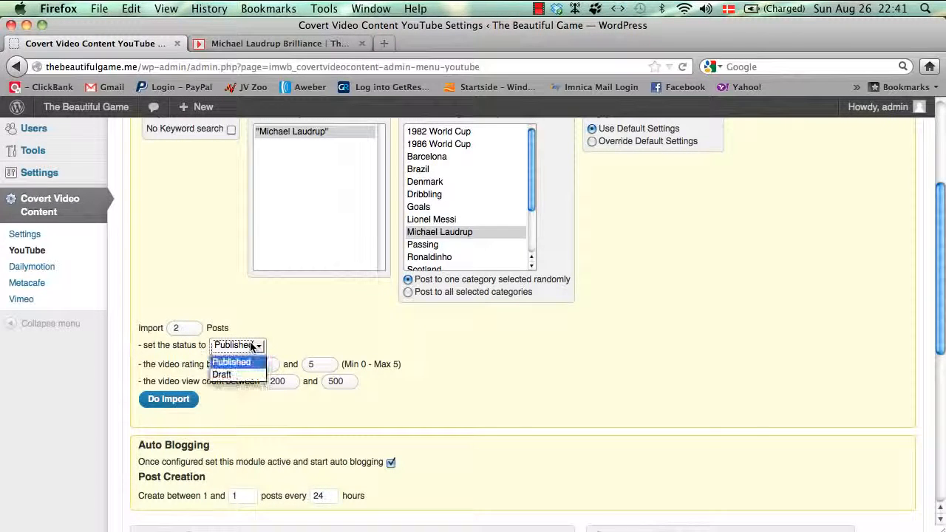
left_click(239, 376)
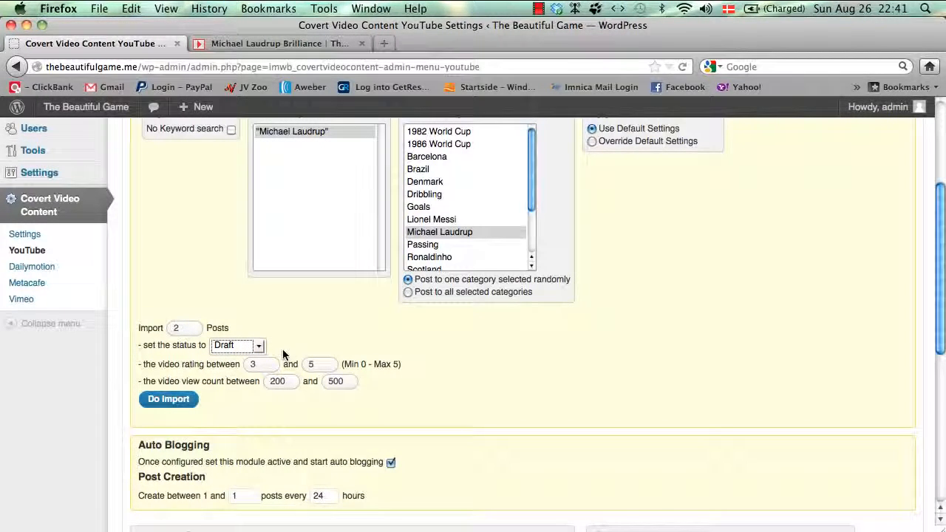
Step: Confirm the status stays at Draft and run Do Import
scroll(282, 349, "up", 3)
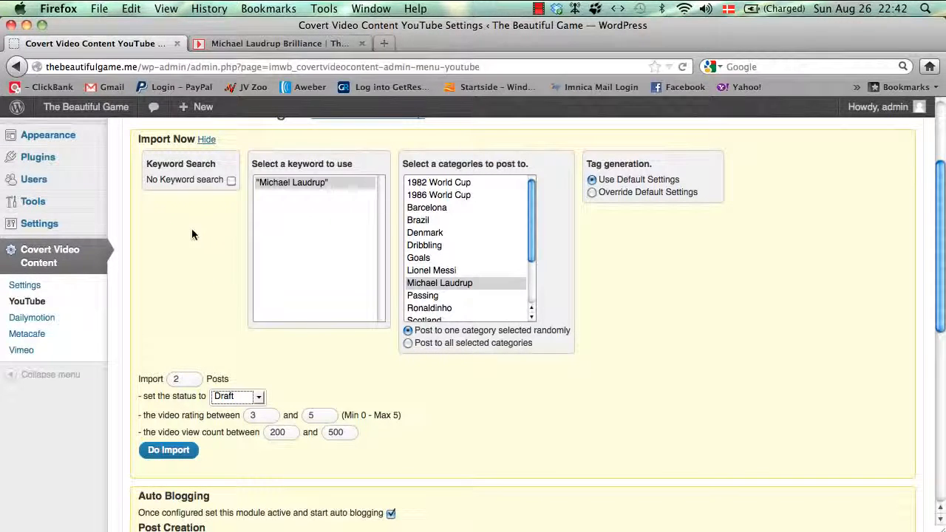
scroll(180, 279, "down", 2)
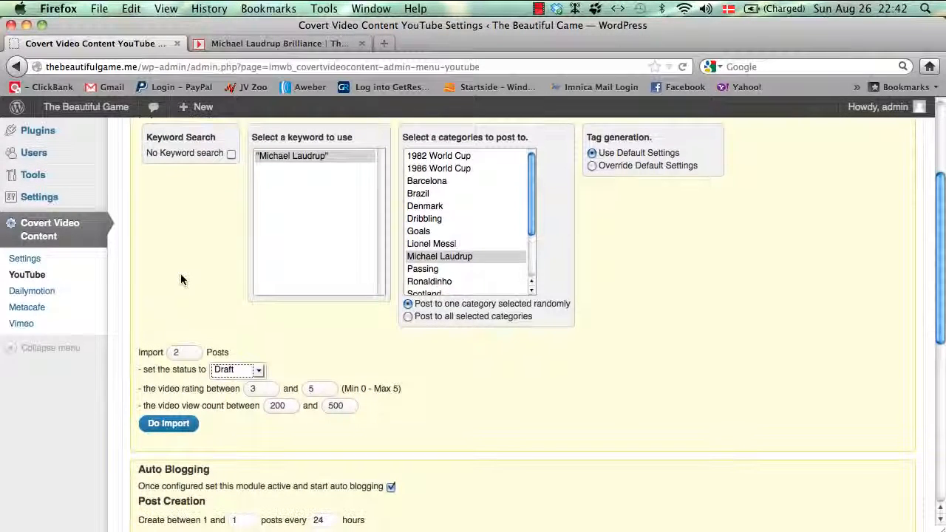
scroll(181, 281, "down", 1)
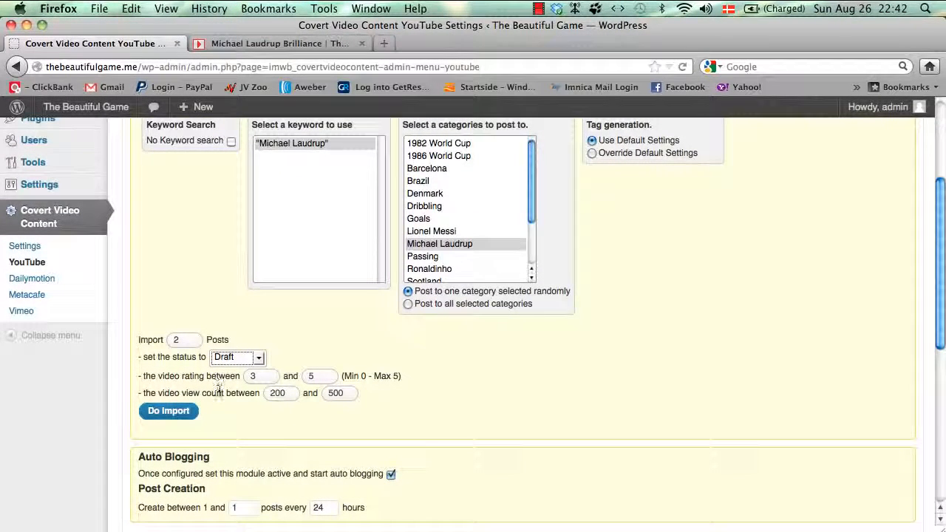
left_click(236, 357)
left_click(235, 357)
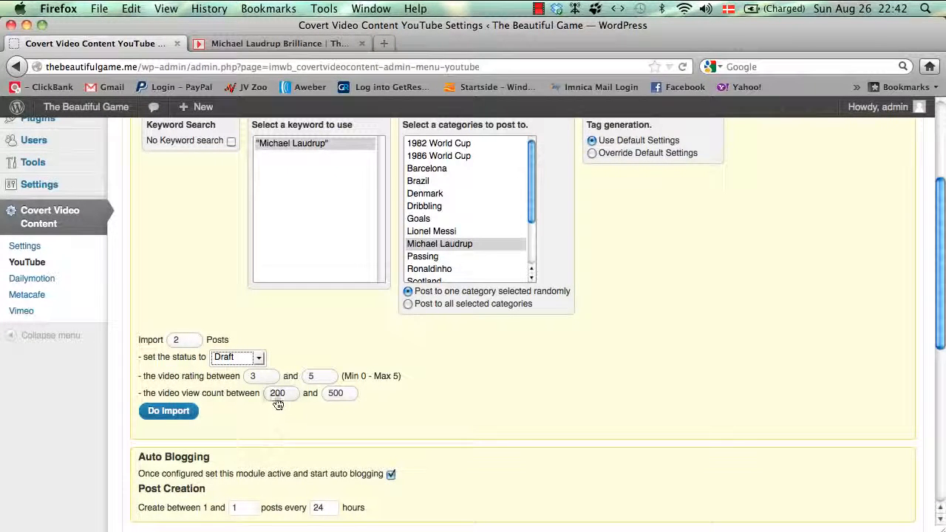
scroll(298, 436, "up", 1)
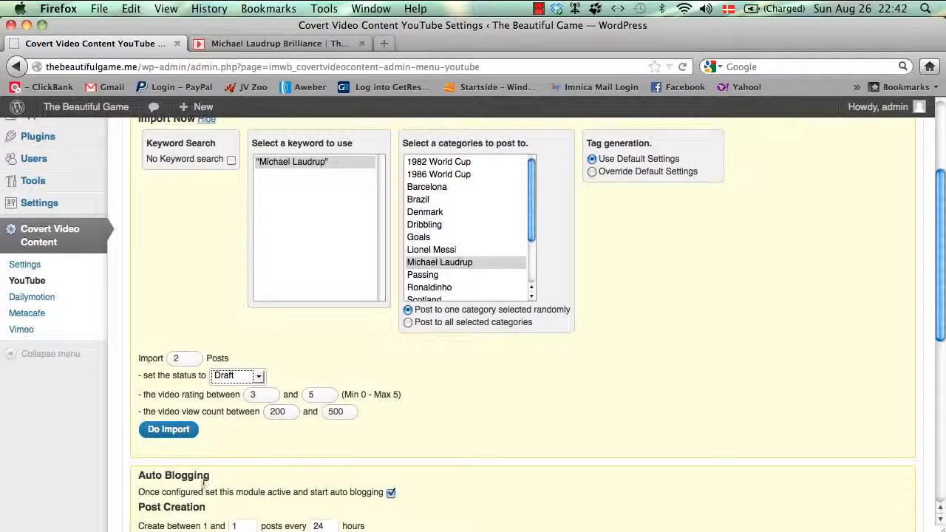
left_click(183, 433)
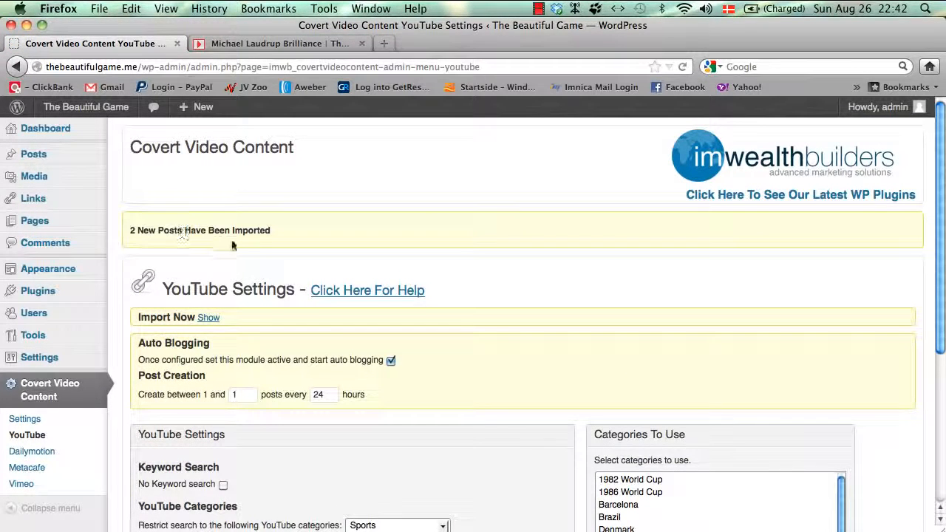
Step: Filter All Posts to Drafts and open 'Laudrup expects to finalise Ki swoop tomorrow' for editing
mouse_move(33, 155)
left_click(129, 157)
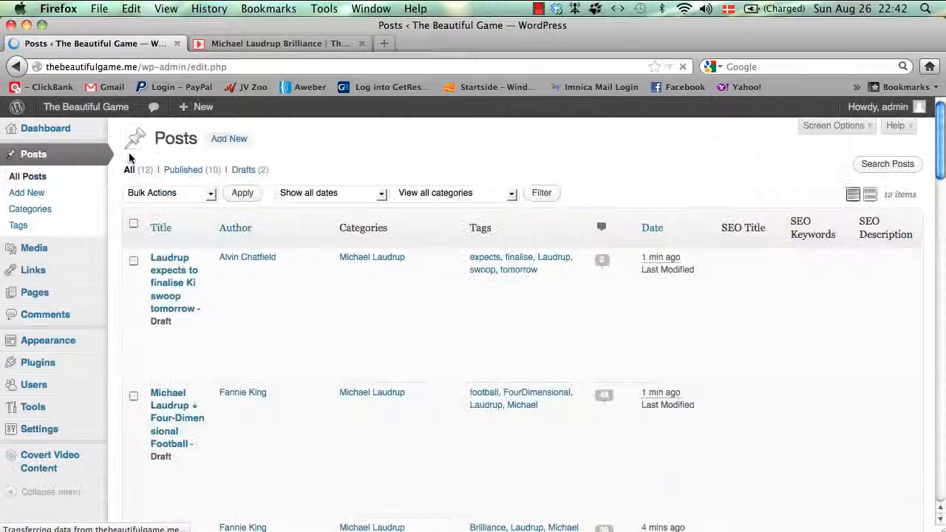
left_click(244, 174)
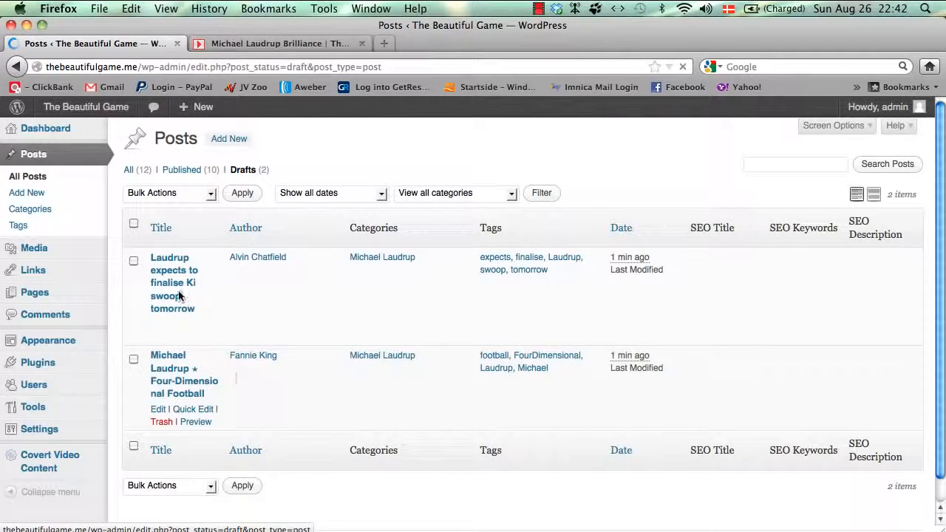
scroll(182, 294, "down", 1)
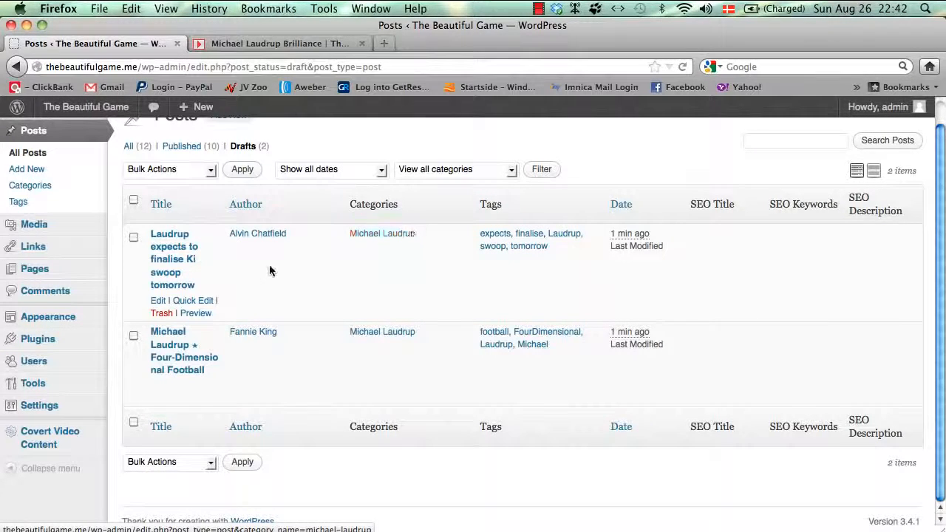
left_click(159, 301)
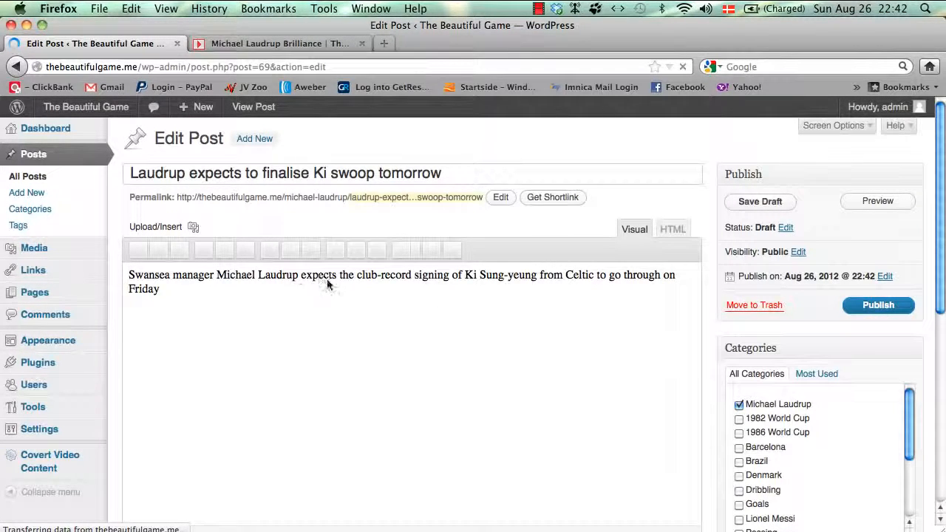
Step: Scroll down the draft to check its YouTube video, 317 views and rating 5, then back up
scroll(461, 320, "down", 10)
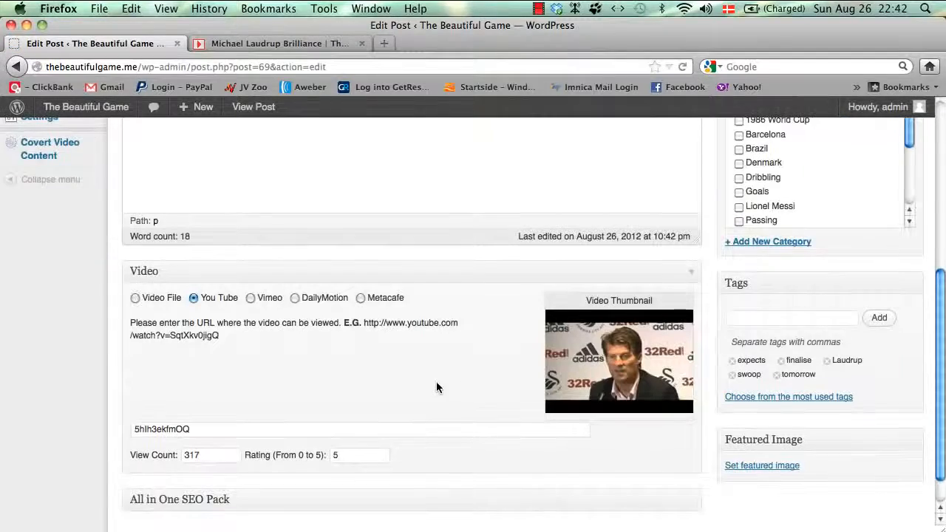
scroll(494, 354, "down", 2)
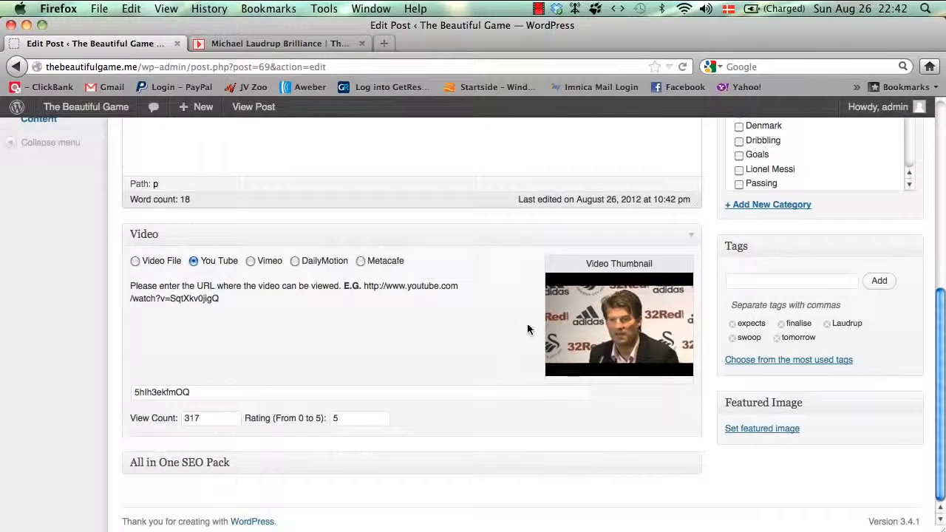
scroll(527, 325, "up", 2)
scroll(527, 325, "up", 2)
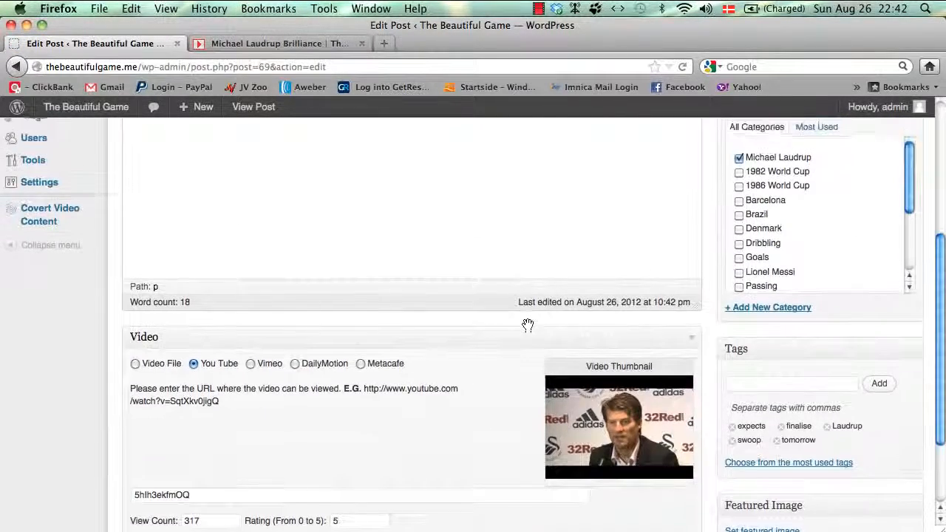
scroll(528, 325, "up", 3)
scroll(526, 325, "up", 4)
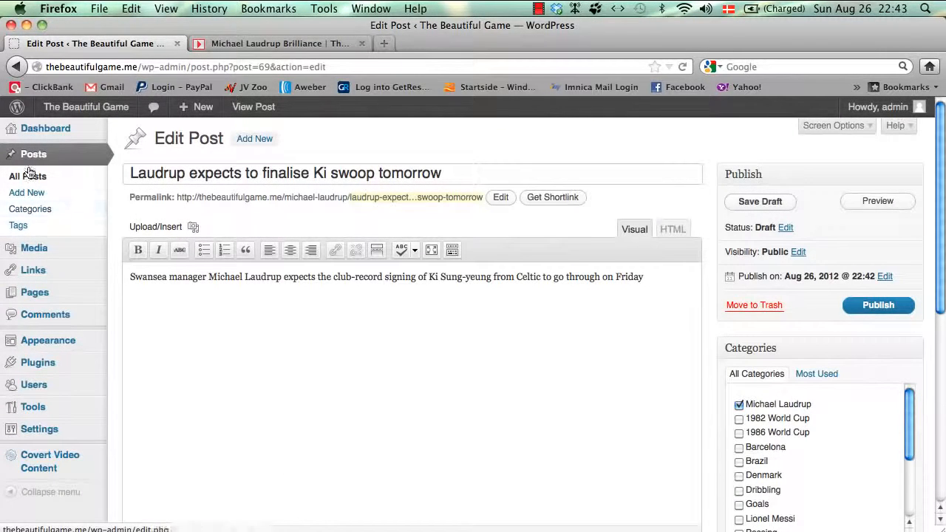
mouse_move(48, 464)
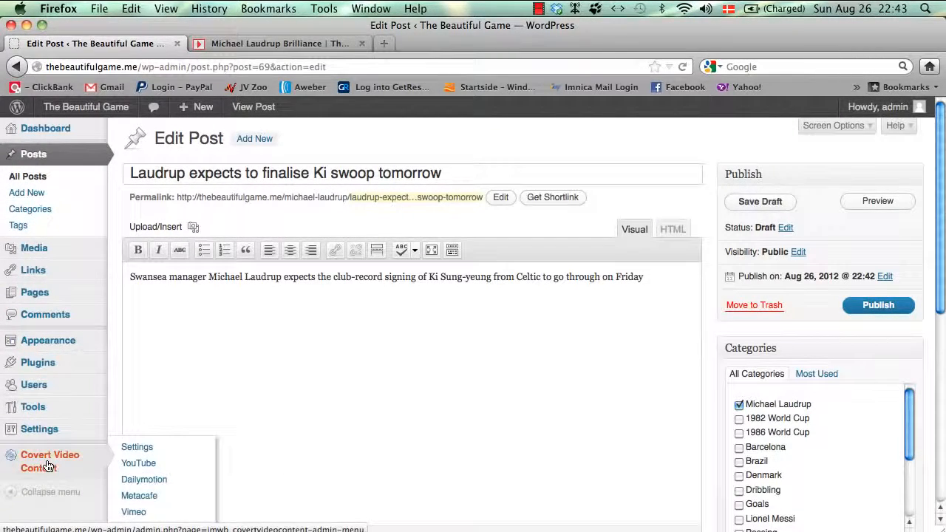
Step: Revisit the YouTube module page, then scroll the Covert Video Content Settings page to the Modules box
left_click(138, 466)
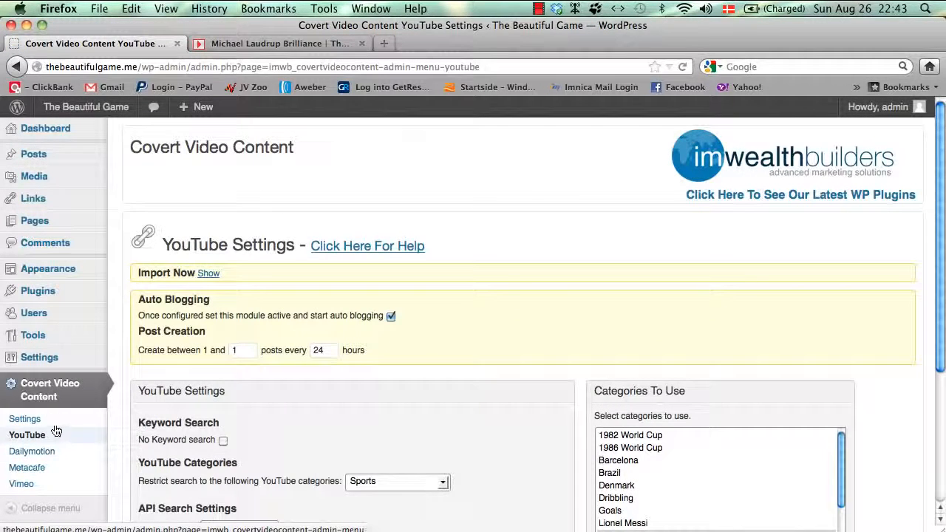
left_click(56, 421)
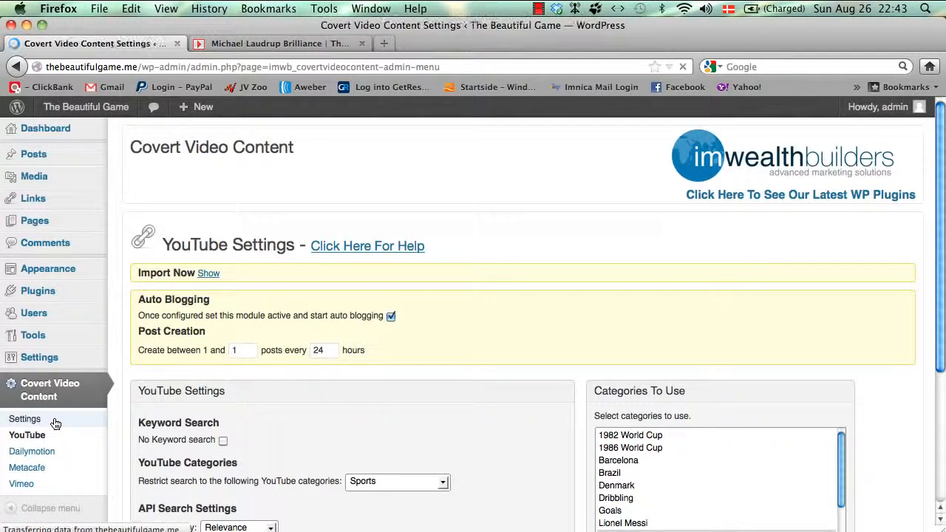
scroll(512, 390, "down", 1)
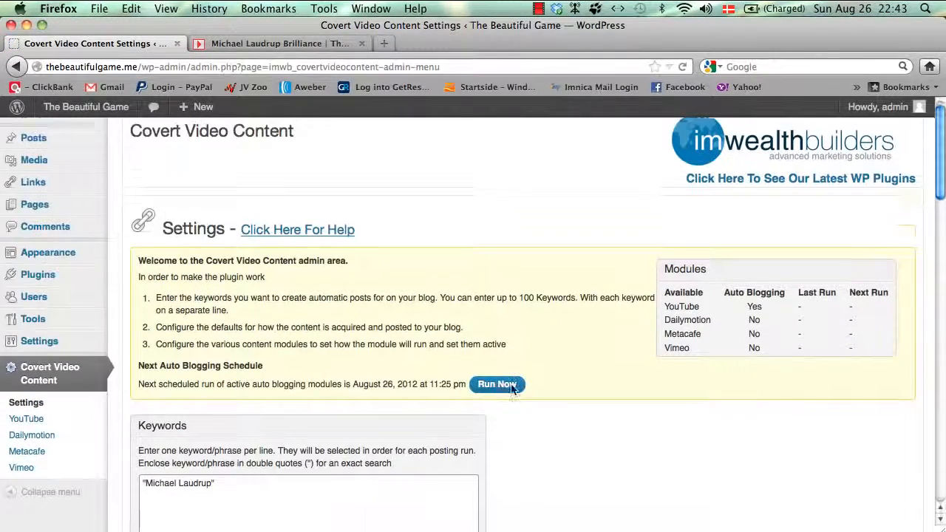
scroll(512, 389, "down", 1)
scroll(698, 236, "down", 2)
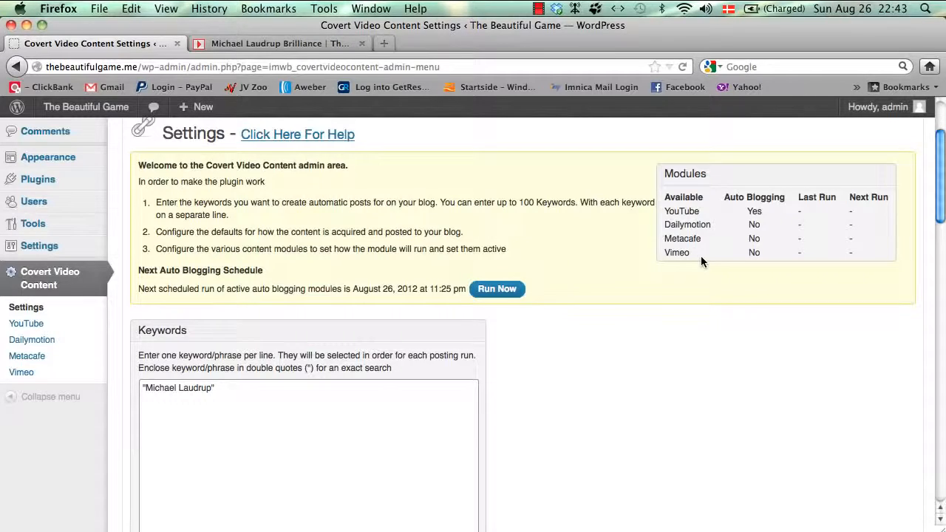
scroll(701, 258, "down", 3)
scroll(701, 259, "up", 5)
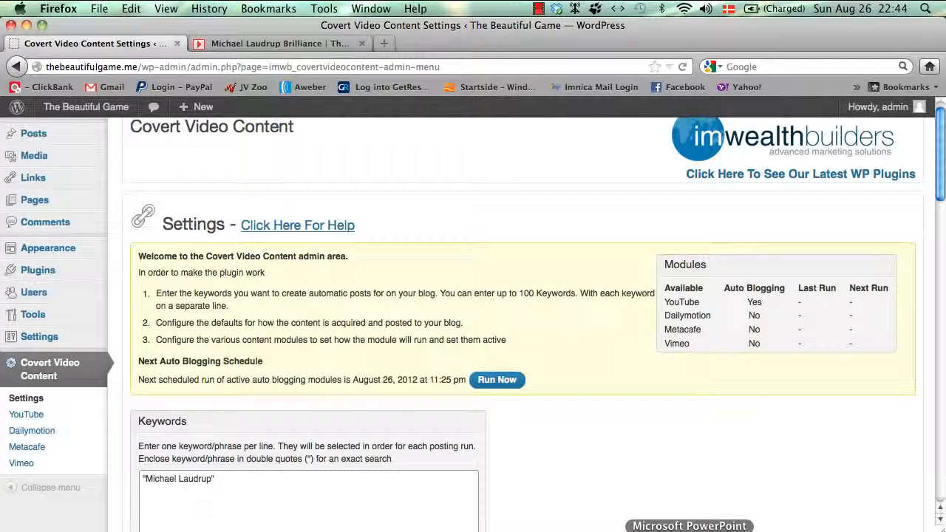
Step: Play upsell.pptx from slide 13, advancing to the 'Much Less Than You Think!' recap subtitle
left_click(689, 529)
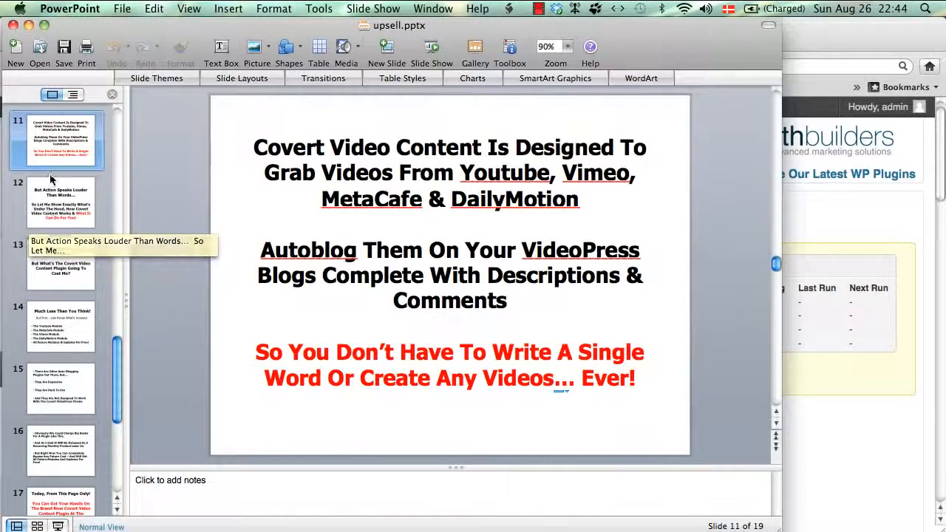
left_click(49, 207)
left_click(53, 267)
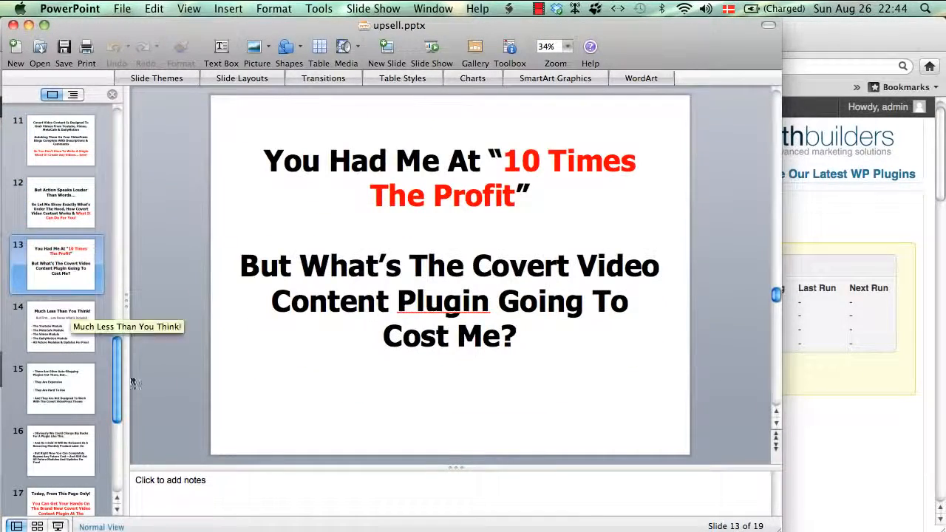
left_click(57, 525)
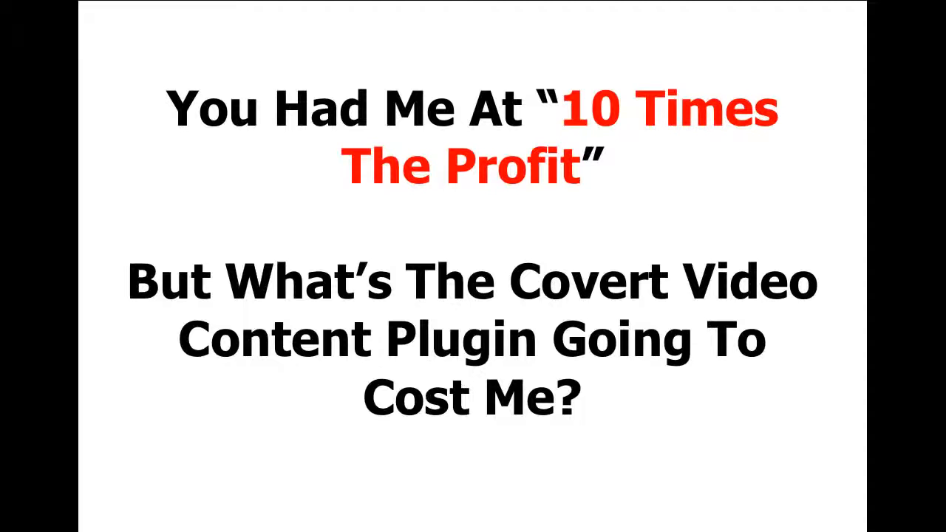
key("Right")
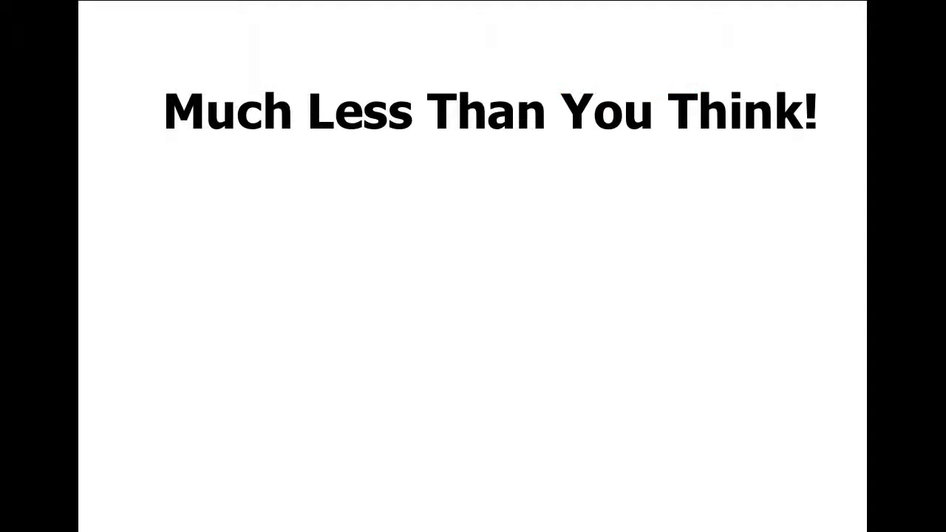
key("Right")
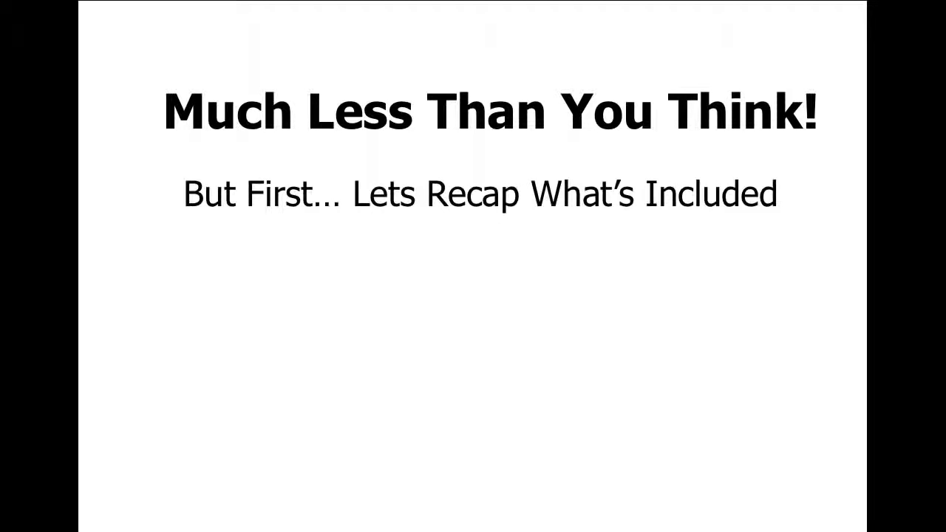